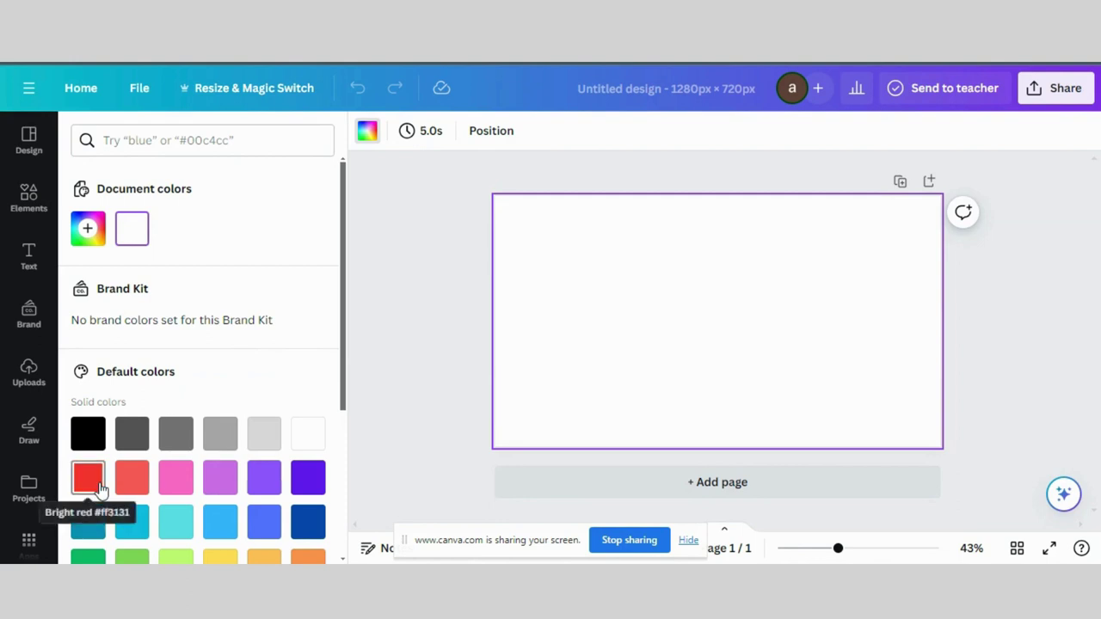
- Fill the page background with bright red #ff3131 and add the red-and-purple flower bouquet graphic from a Red Flowers search
click(96, 486)
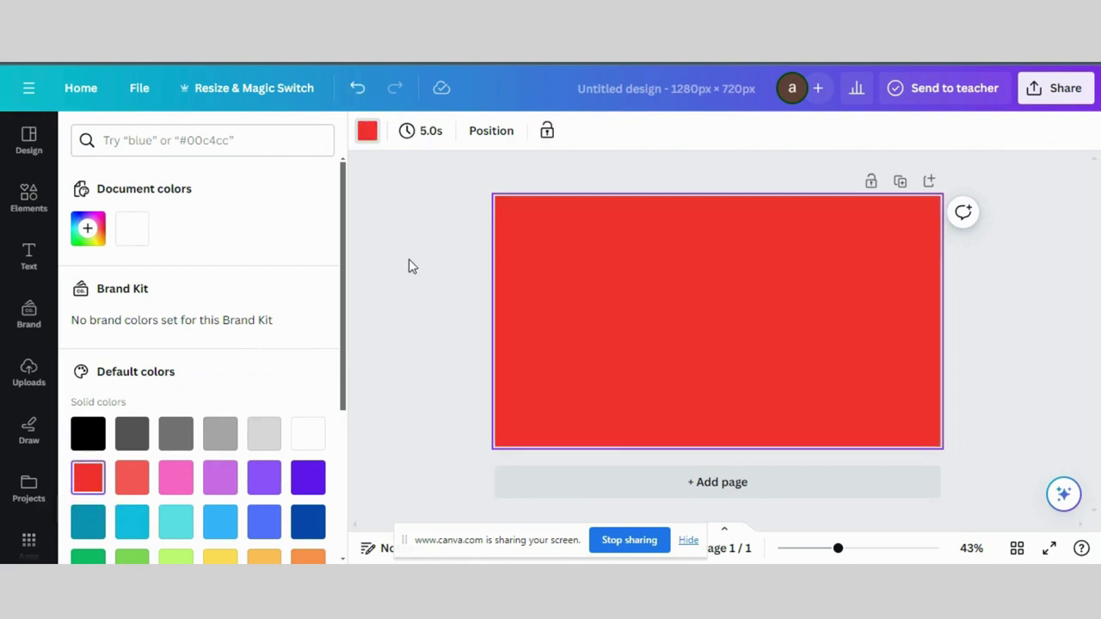
click(28, 197)
click(143, 141)
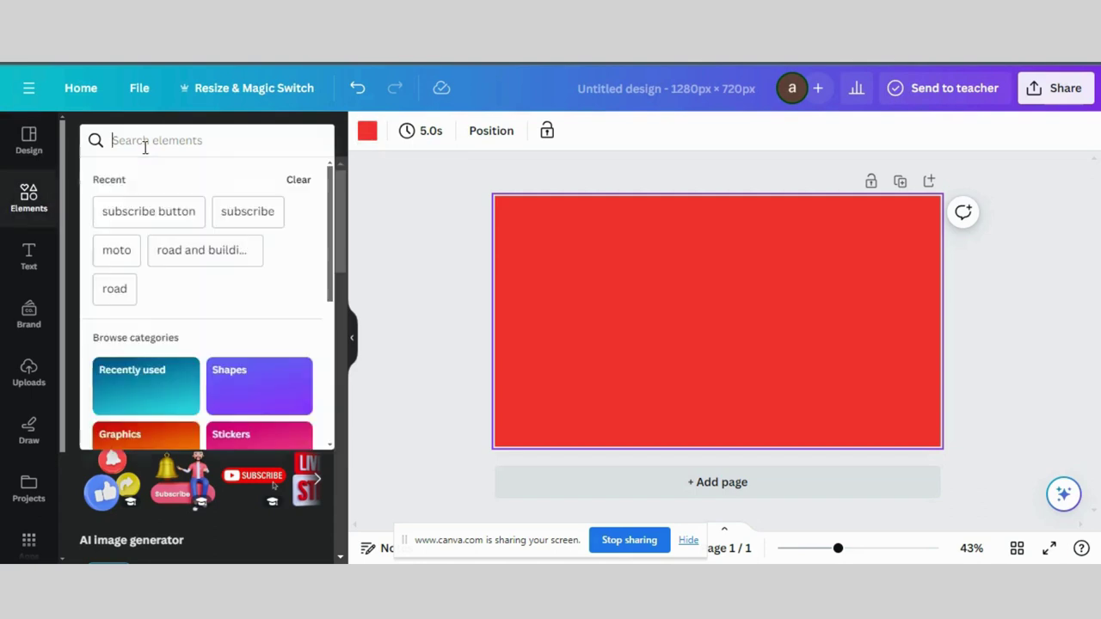
text(Red Flower)
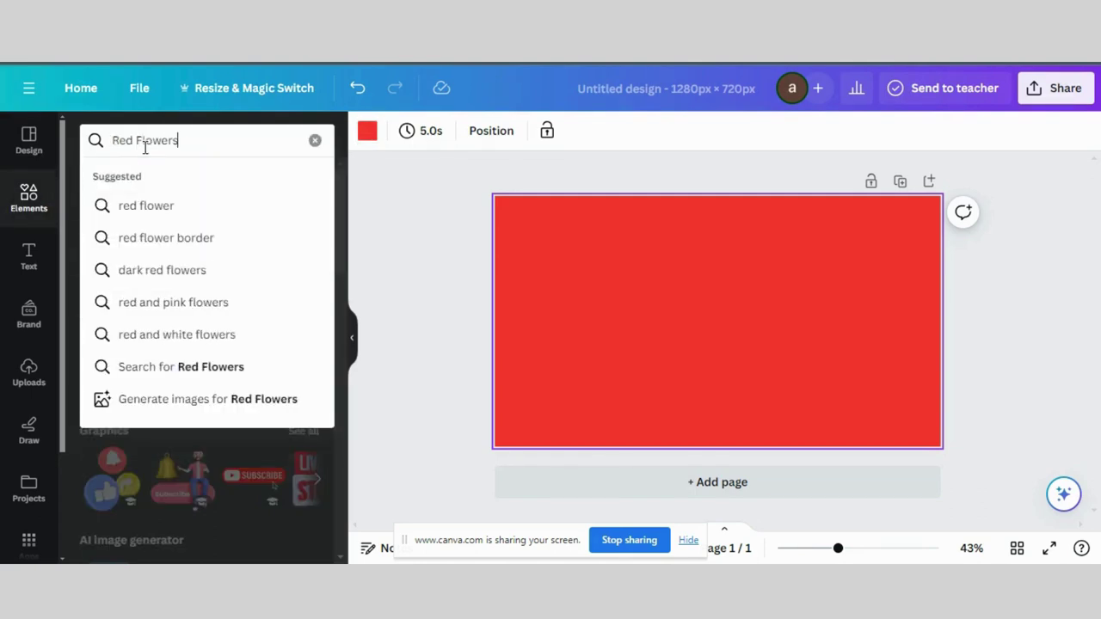
text(s)
key(Return)
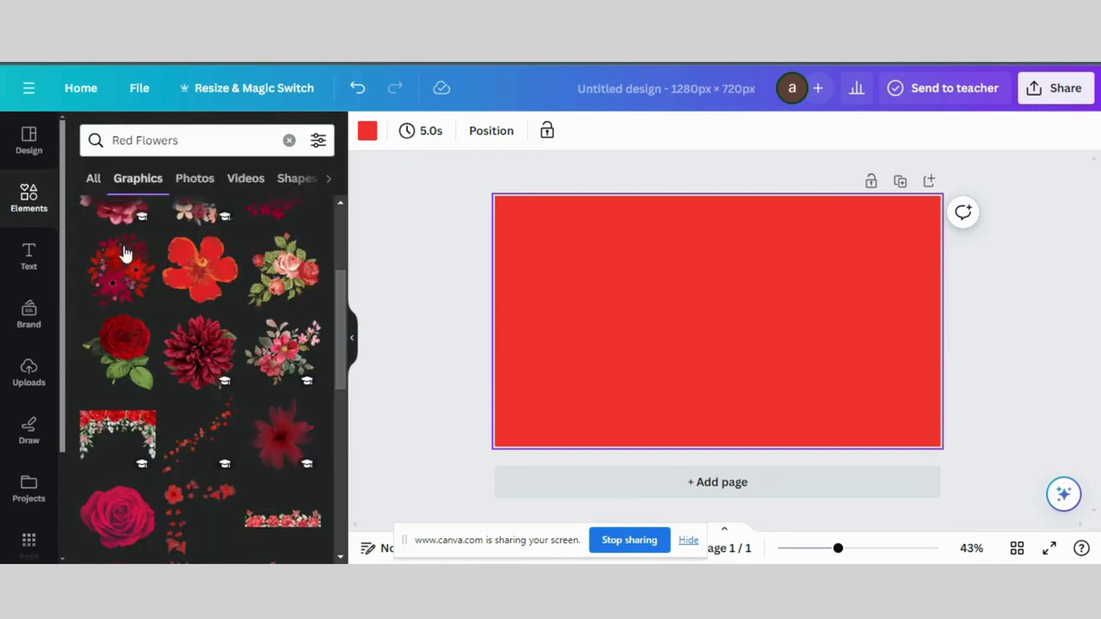
click(127, 286)
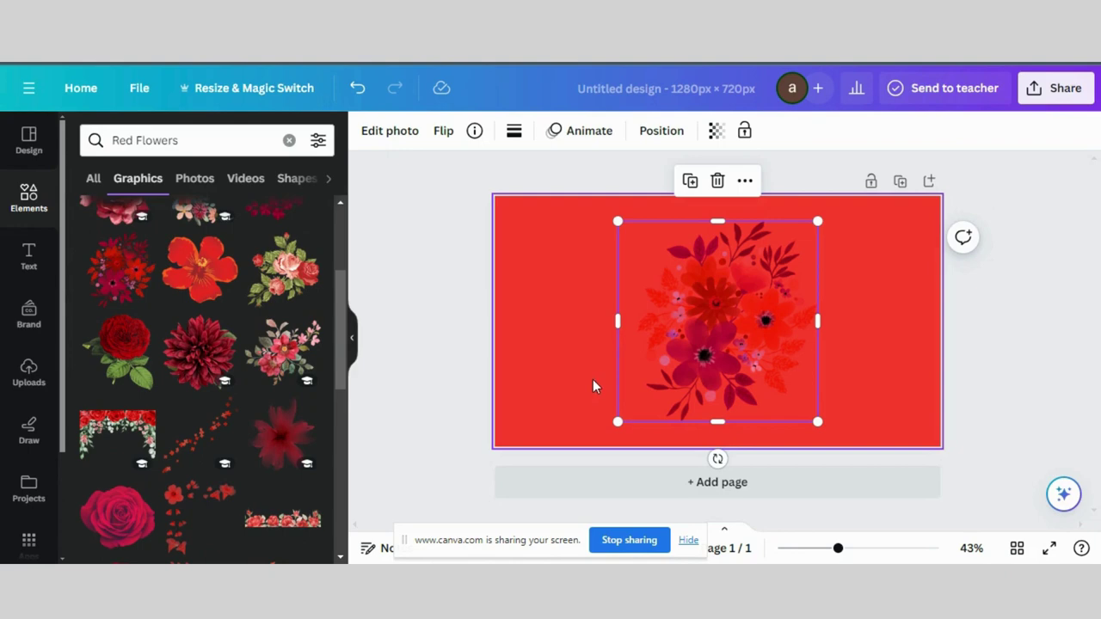
- Rotate the flower bouquet a quarter turn and enlarge it to nearly the full height of the page
scroll(340, 337, down, 5)
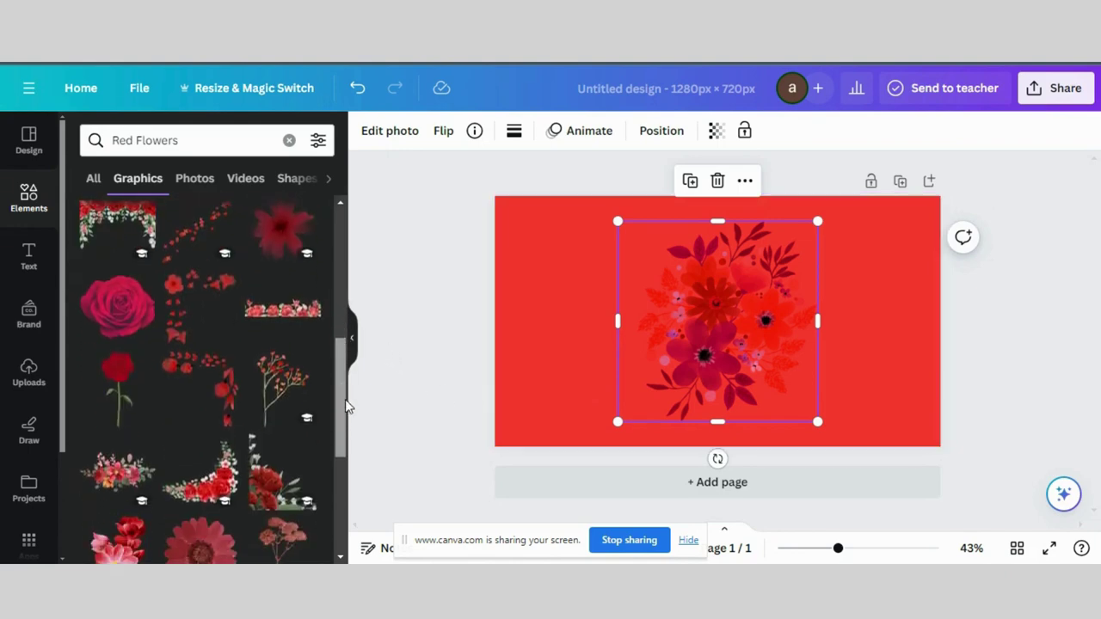
drag(717, 459, 529, 378)
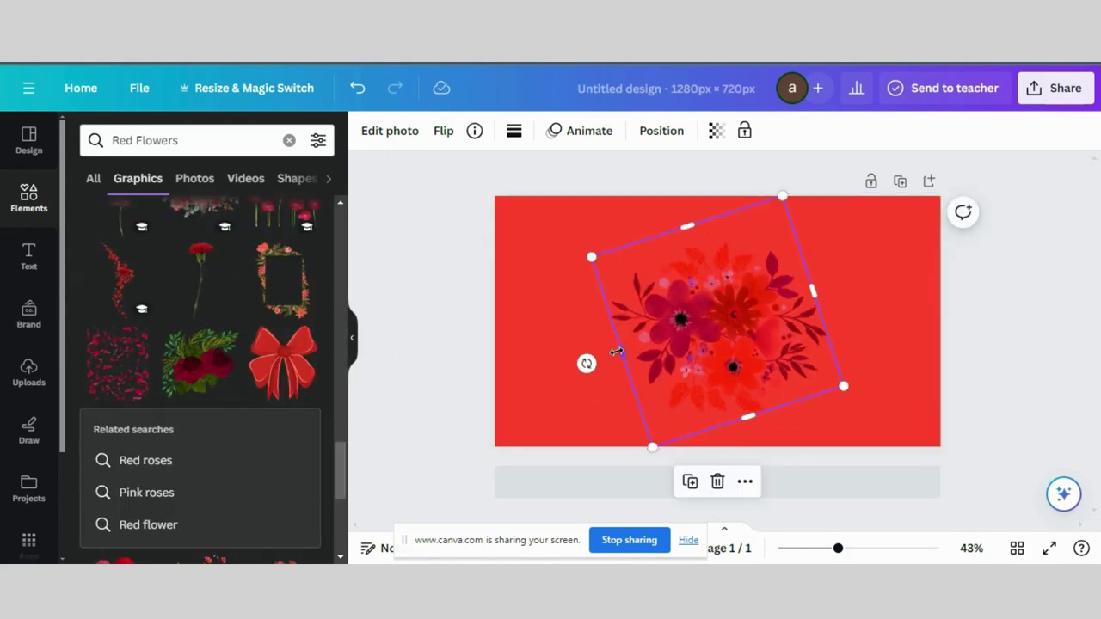
drag(616, 352, 560, 329)
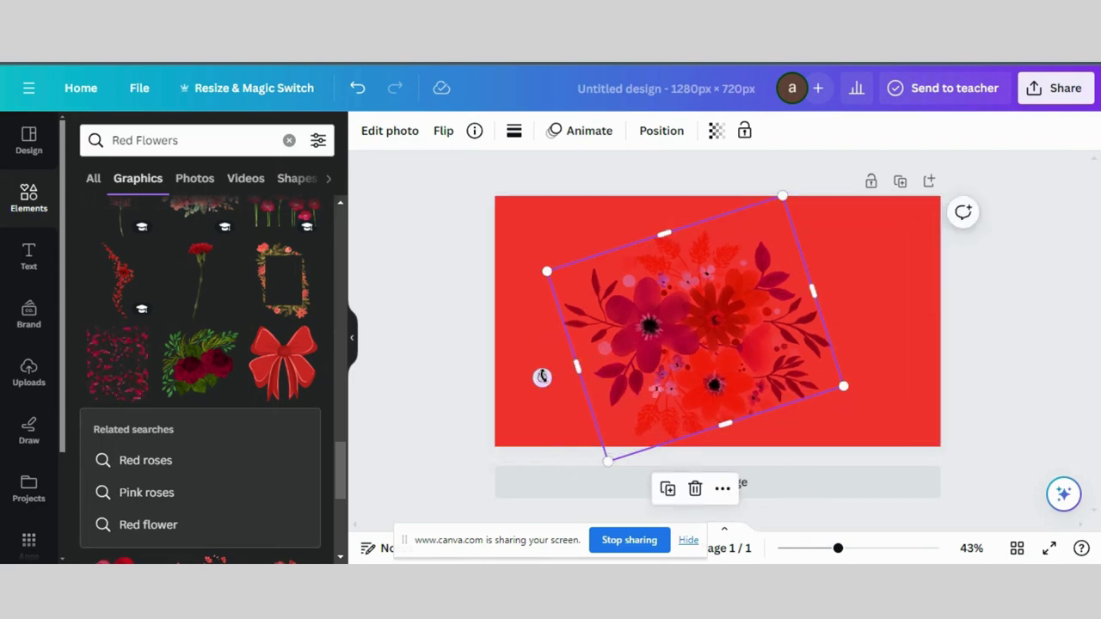
drag(543, 377, 525, 326)
- Add a heading reading PEACE over the flowers and enlarge it to font size 166
click(29, 255)
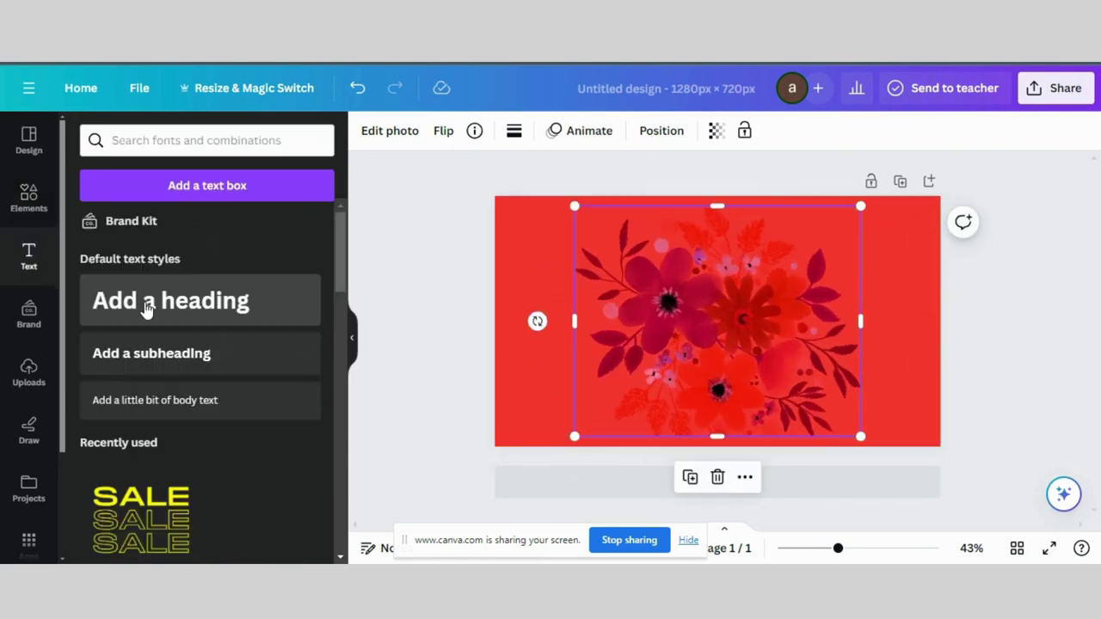
click(147, 307)
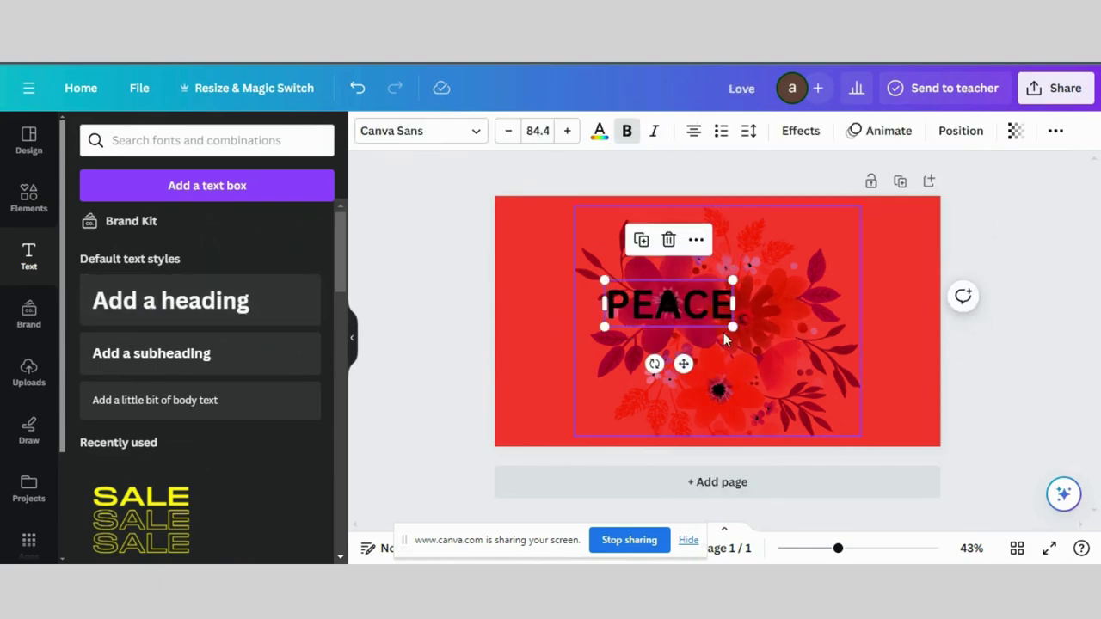
drag(686, 363, 732, 381)
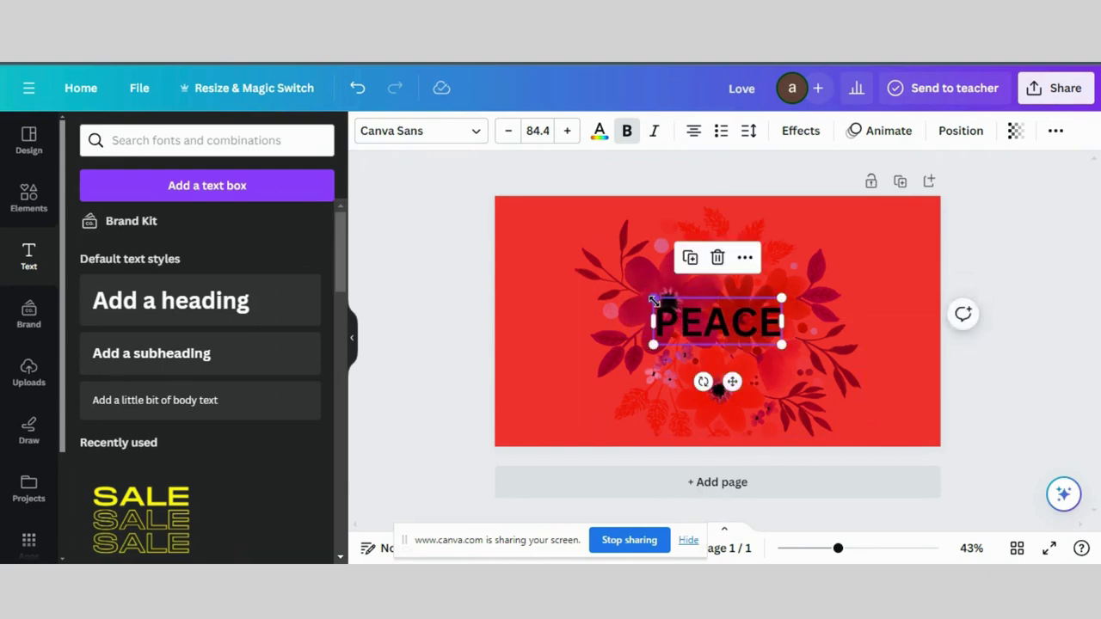
drag(654, 300, 529, 252)
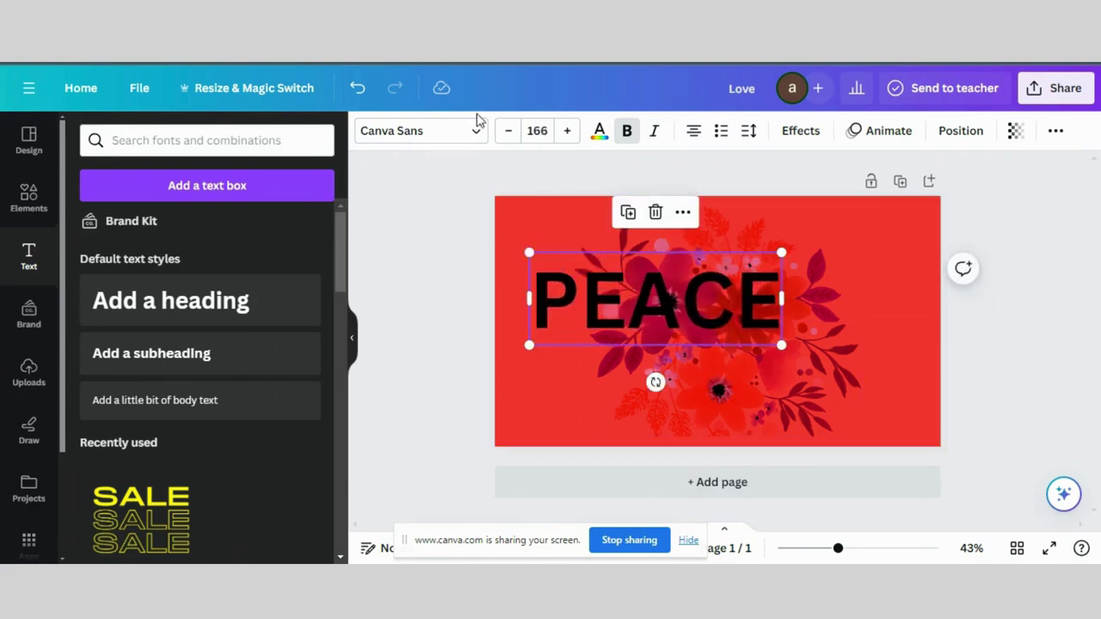
- Change the colour of the PEACE heading to white
click(599, 130)
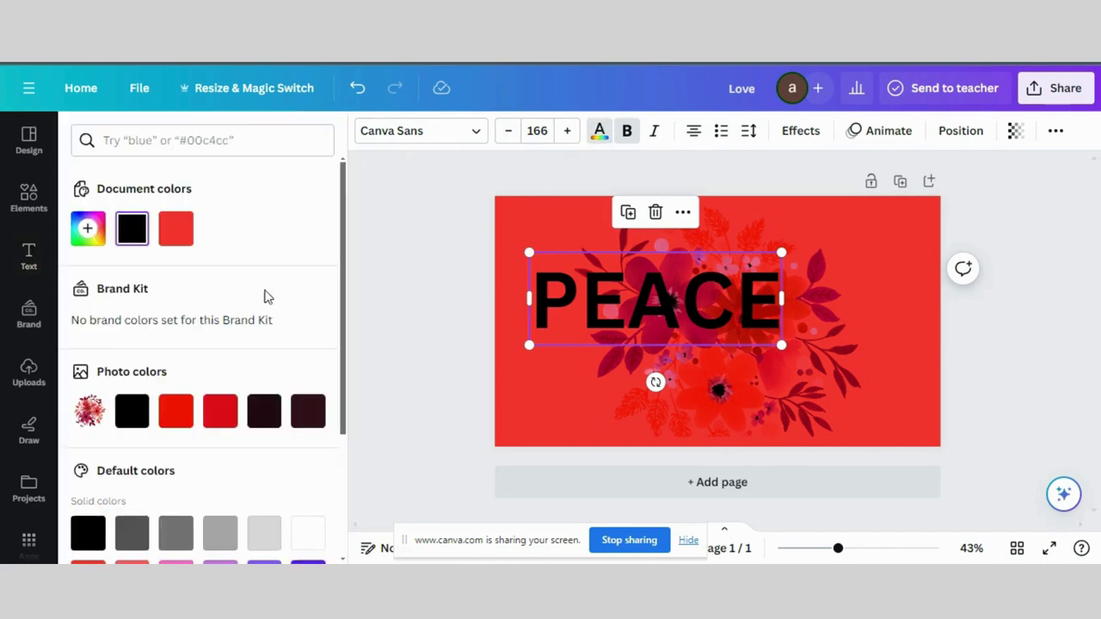
click(308, 411)
scroll(288, 367, down, 3)
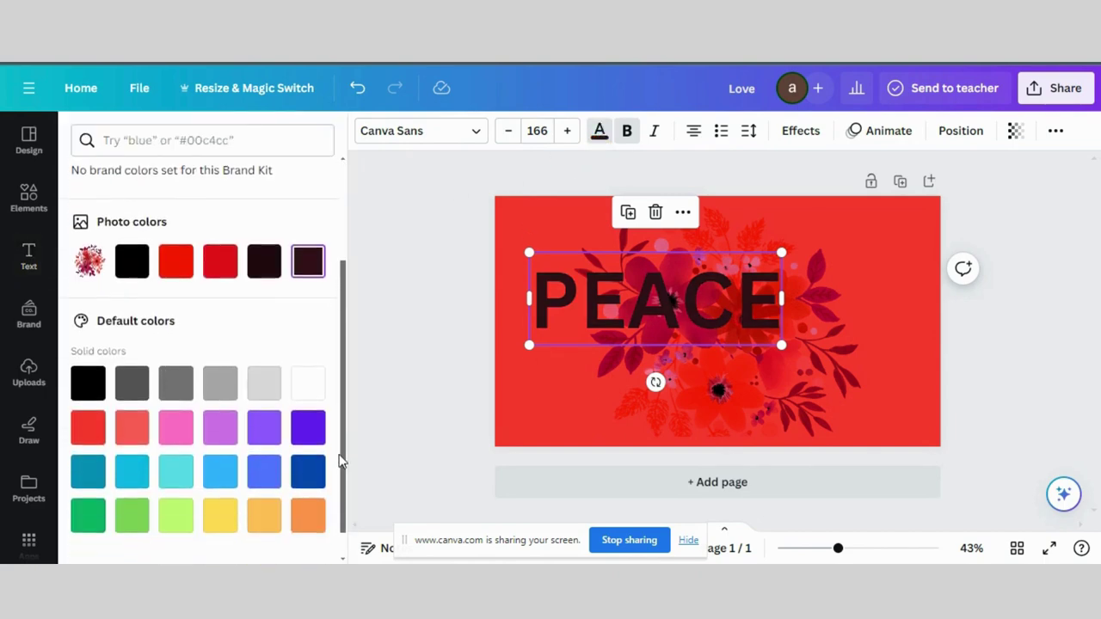
click(305, 379)
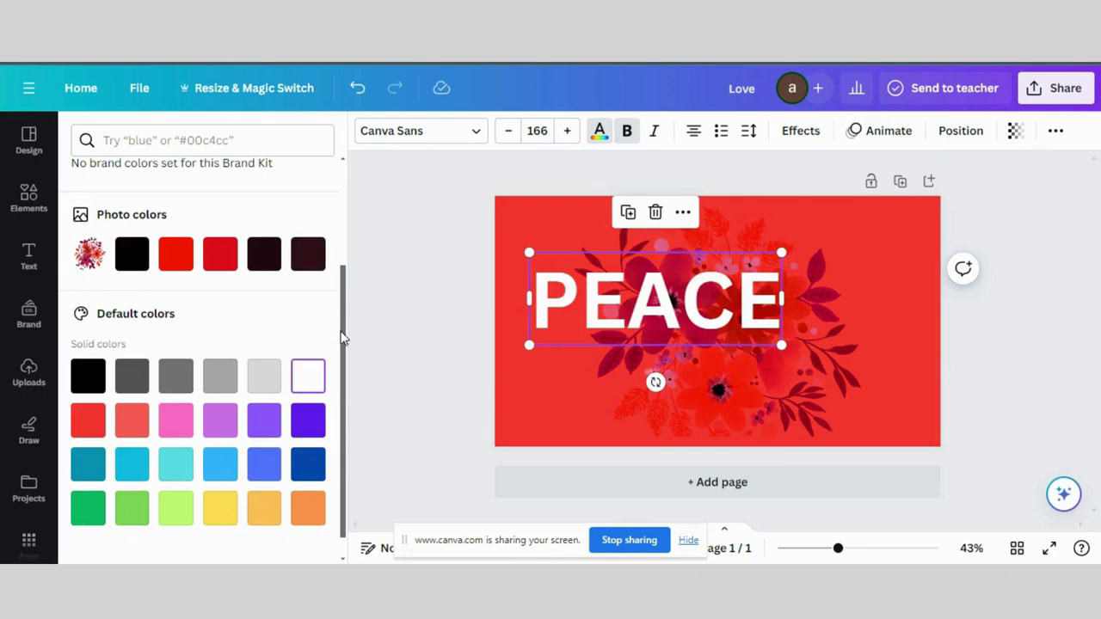
scroll(206, 230, up, 3)
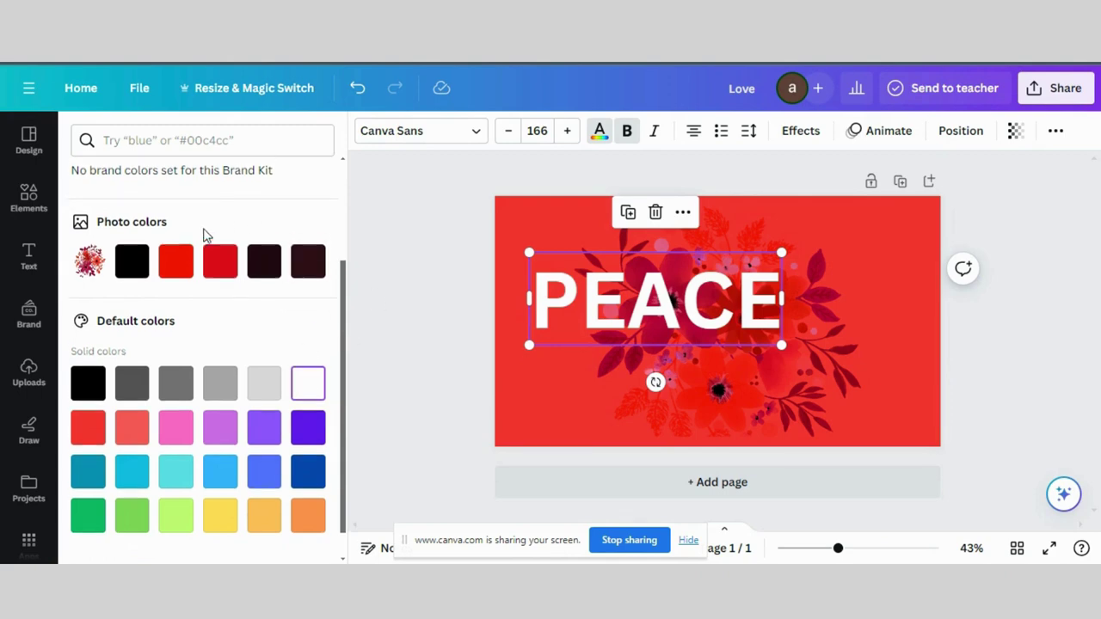
- Try the Eastman Grotesque font on the PEACE heading and settle on the Blank font
click(474, 137)
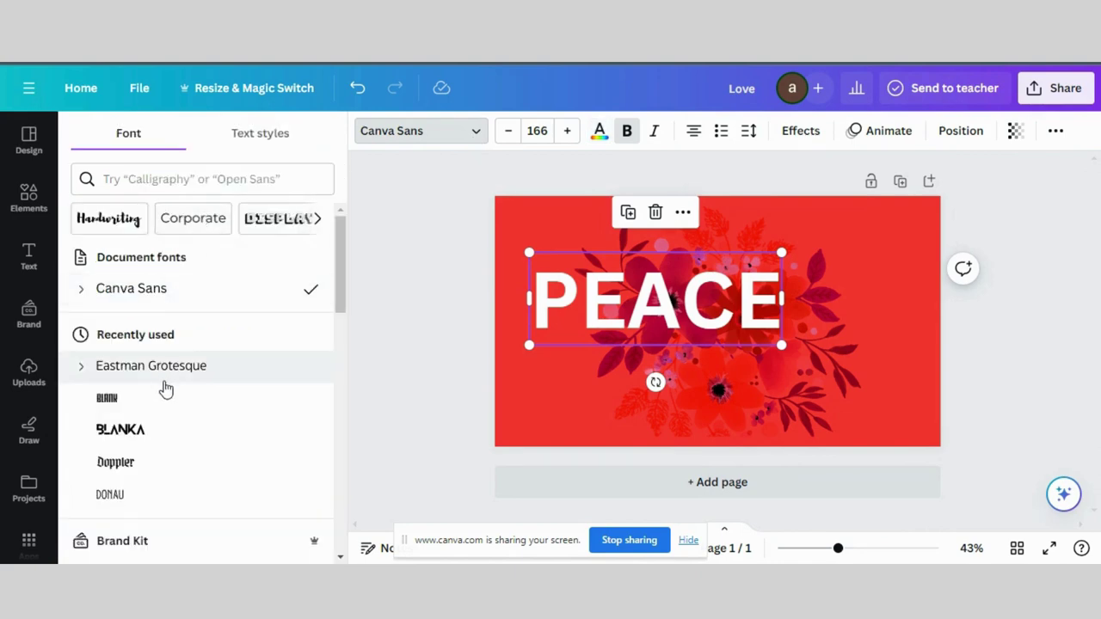
click(173, 370)
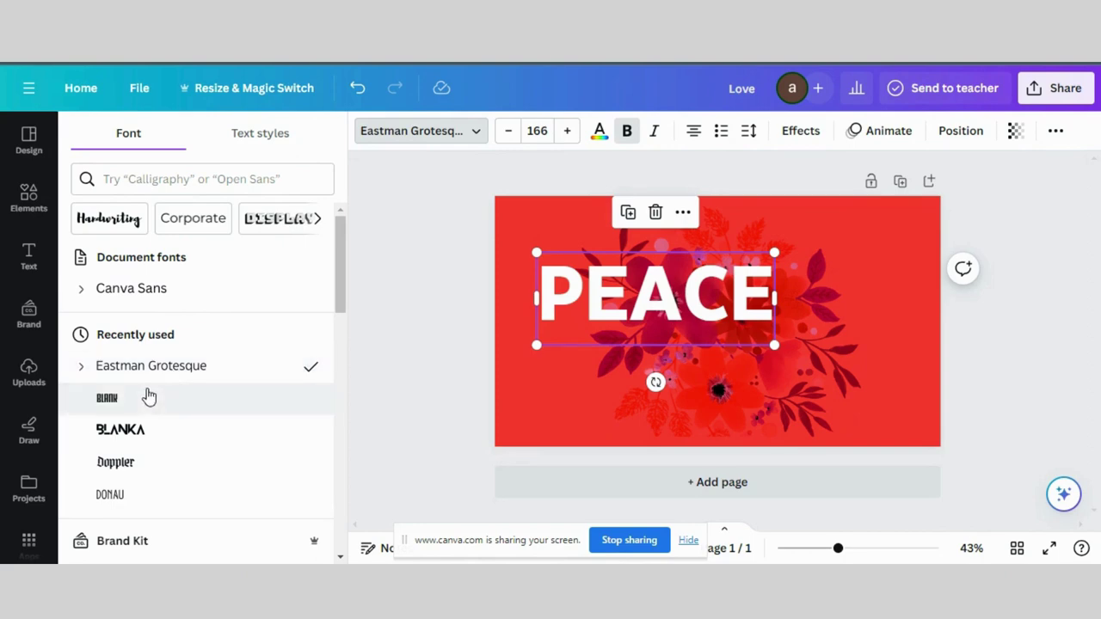
click(148, 395)
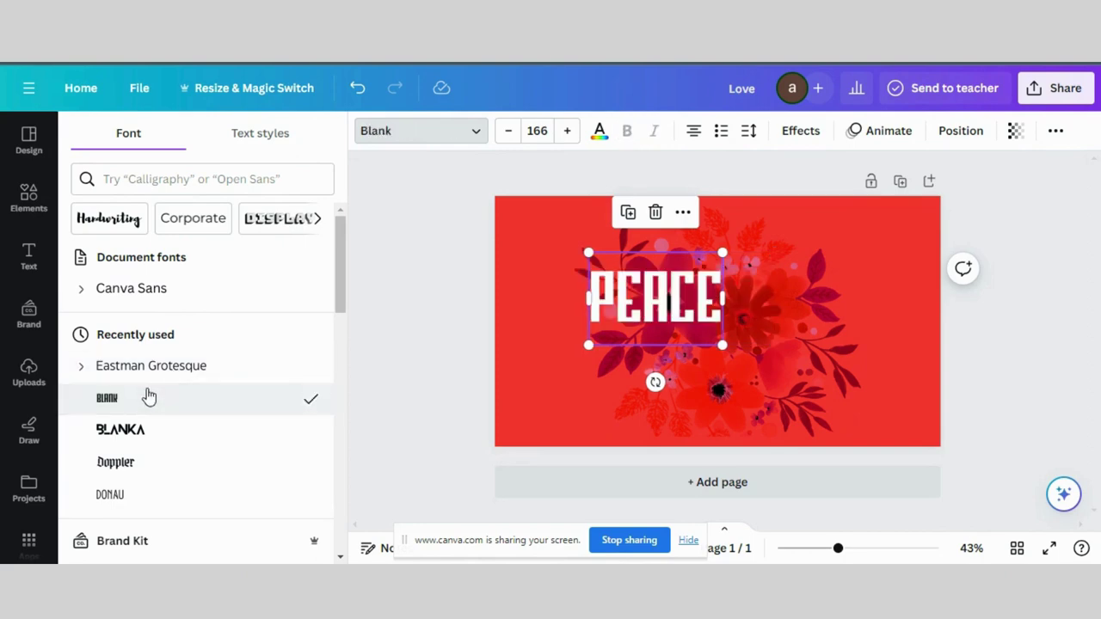
- Enlarge the PEACE heading to font size 352 and centre it over the flower bouquet
drag(722, 345, 884, 436)
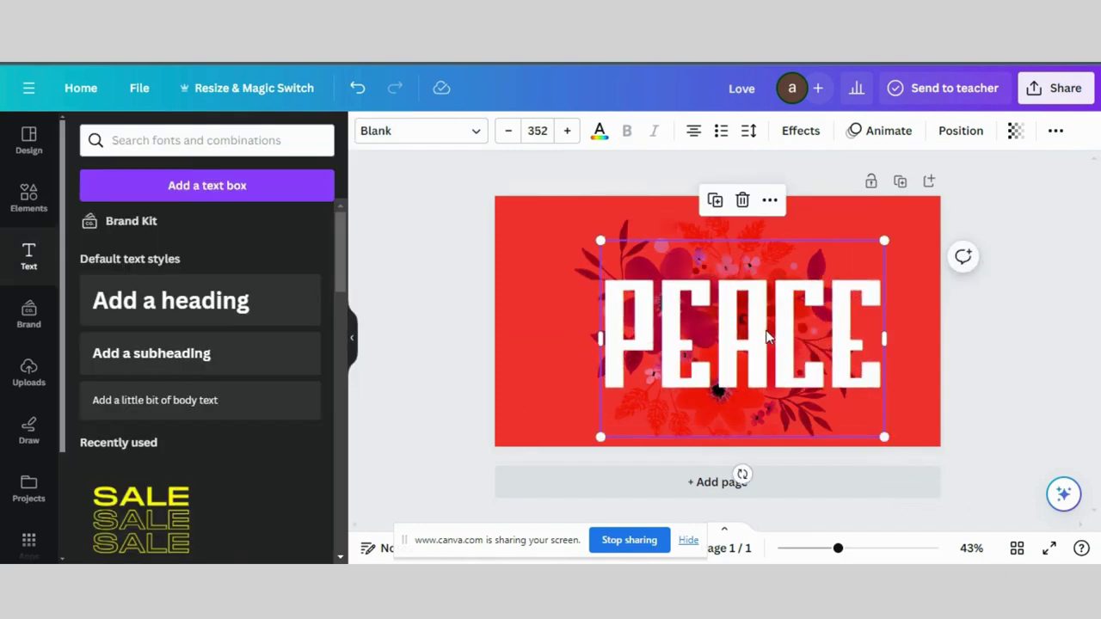
drag(768, 337, 732, 312)
click(715, 203)
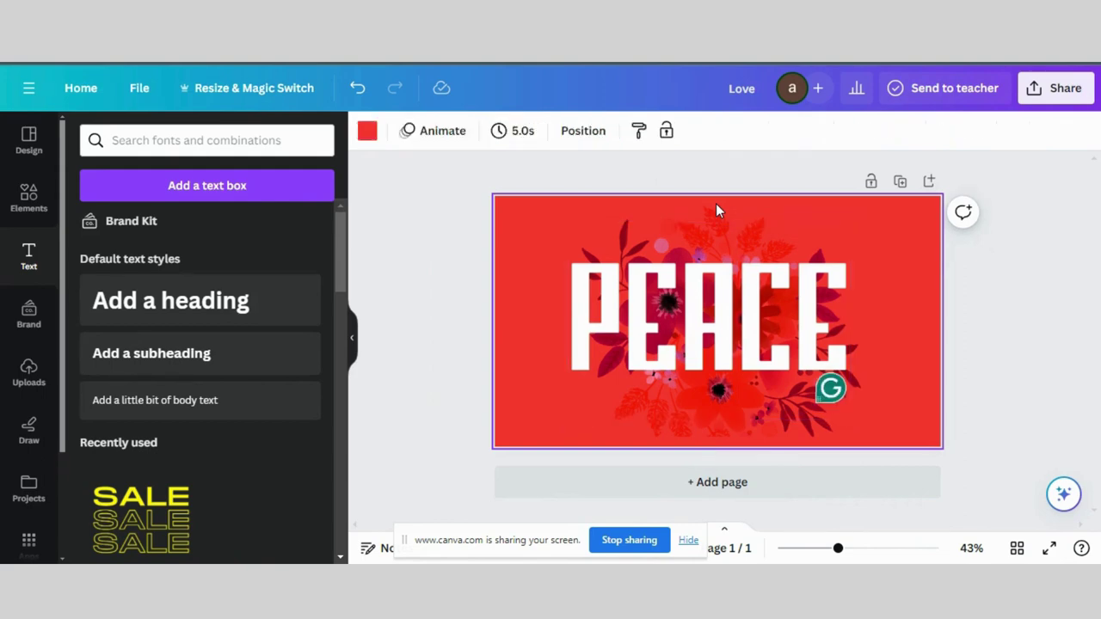
click(727, 218)
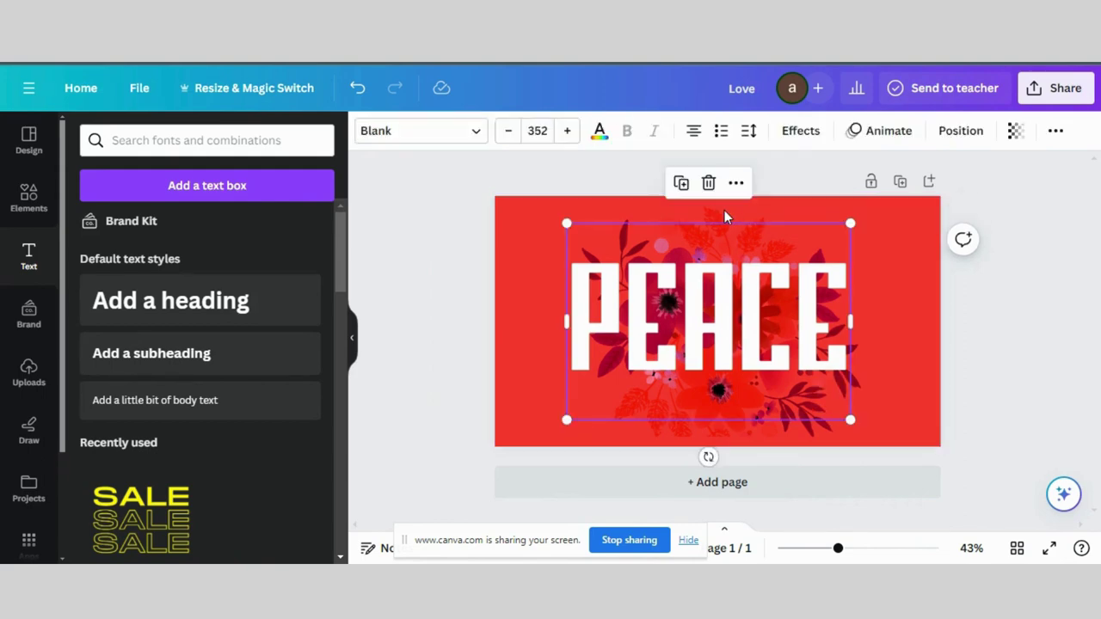
click(525, 243)
- Show the layer list and duplicate the full bouquet layer that lies just above the red background
click(582, 133)
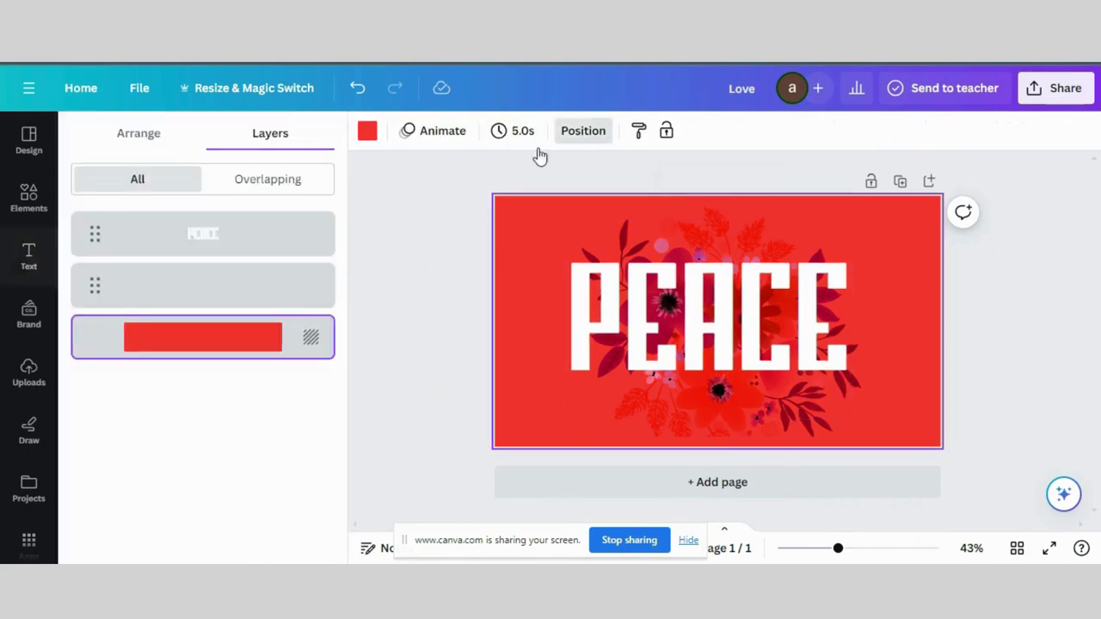
click(241, 390)
right_click(241, 390)
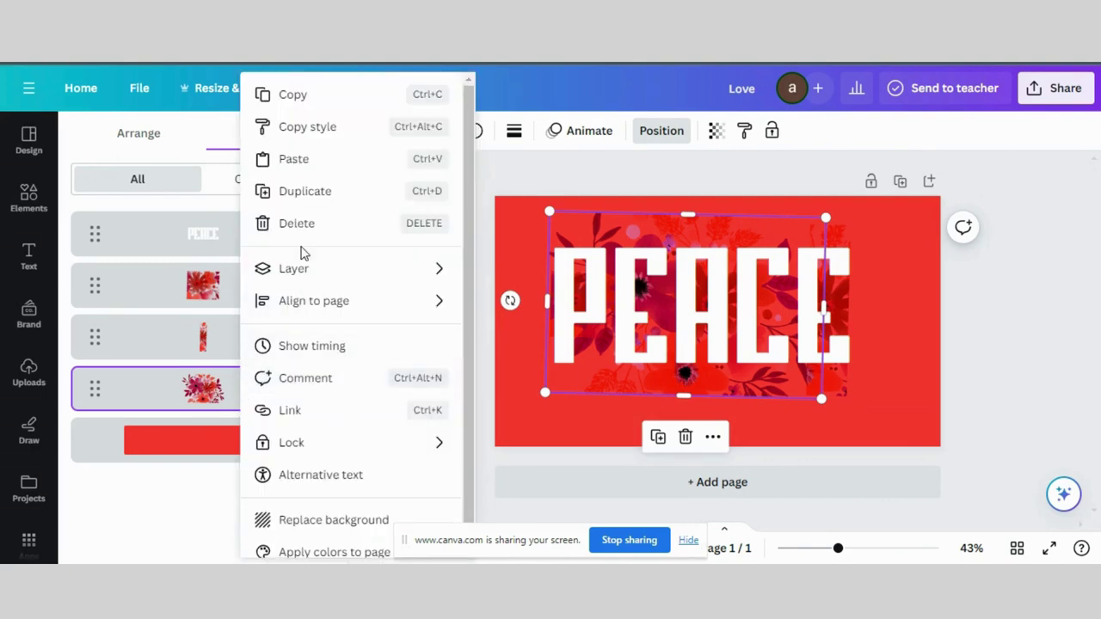
click(329, 191)
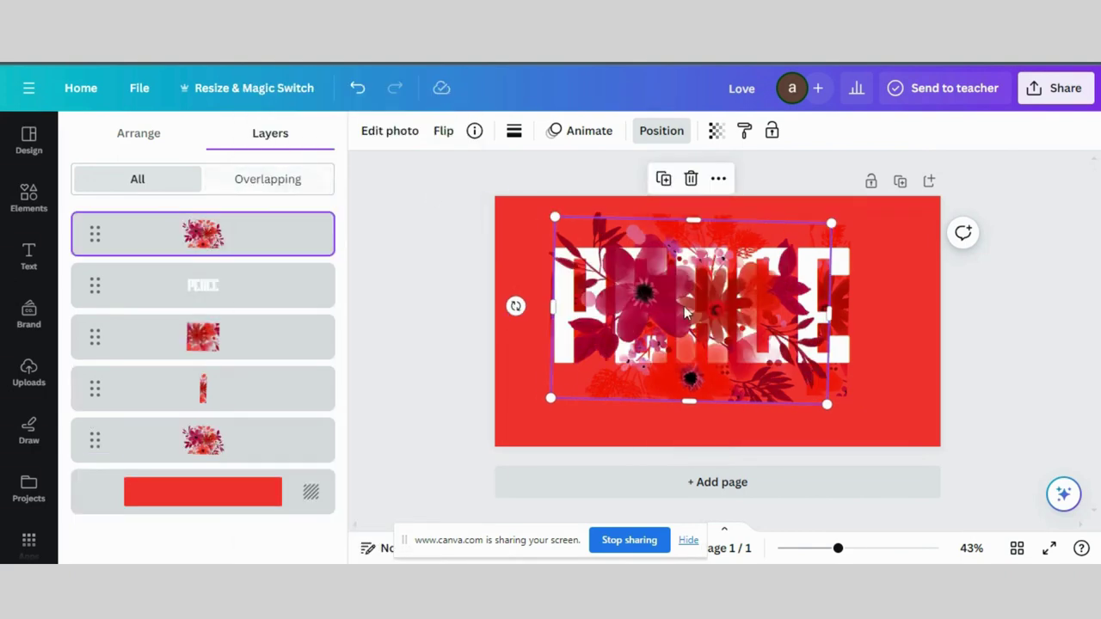
- Crop the bouquet copy to a single leaf cluster overlapping the lower part of the letter P
drag(788, 301, 654, 299)
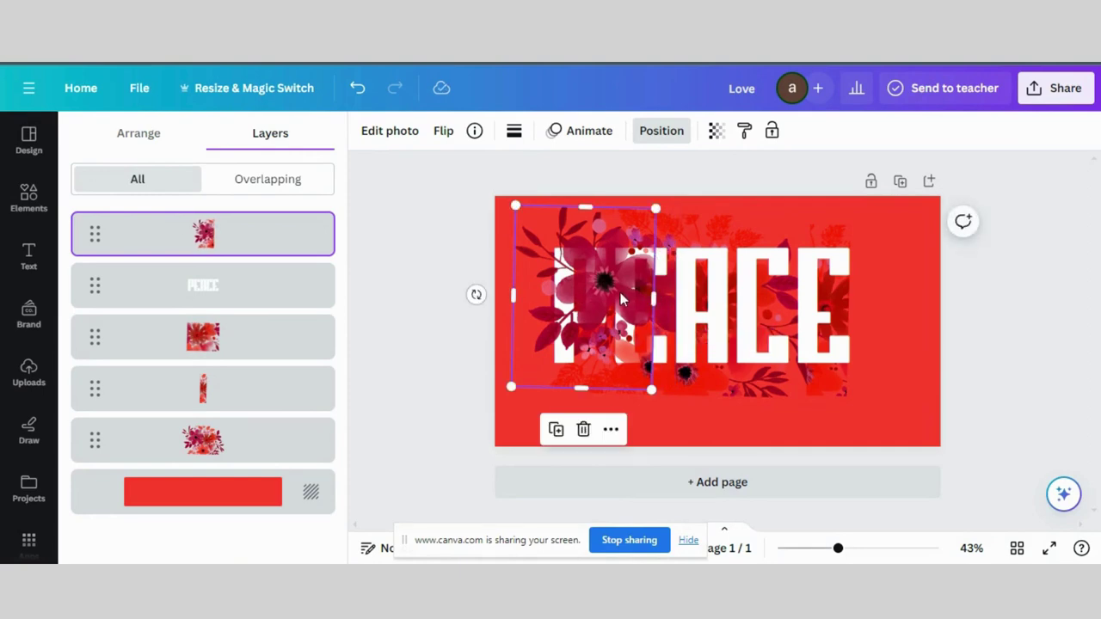
drag(623, 298, 577, 304)
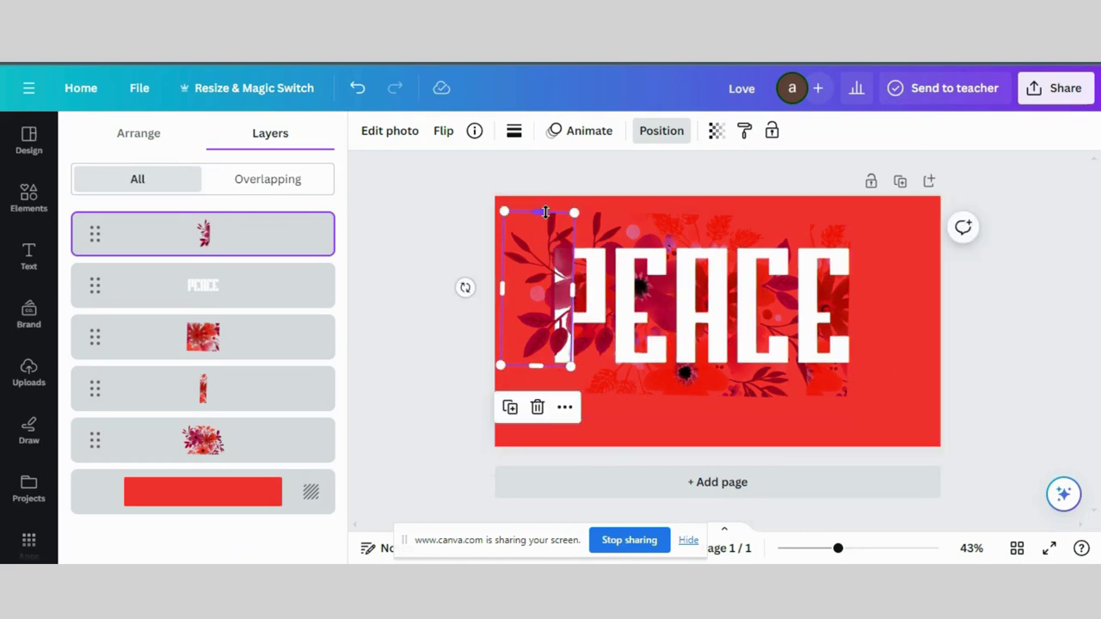
drag(539, 212, 540, 305)
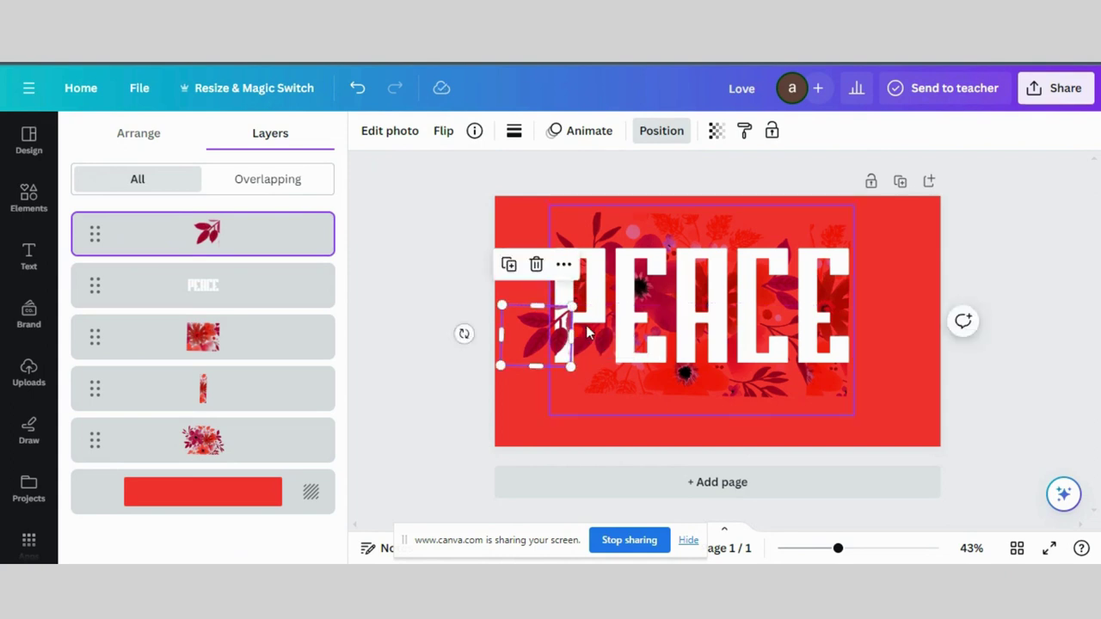
drag(572, 305, 575, 305)
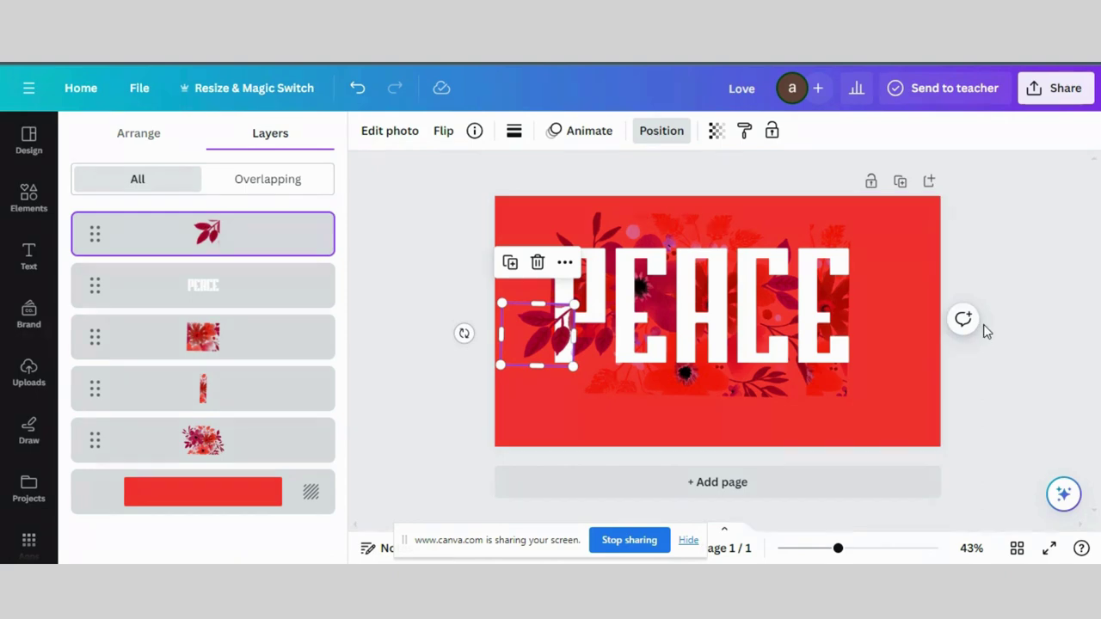
click(1043, 414)
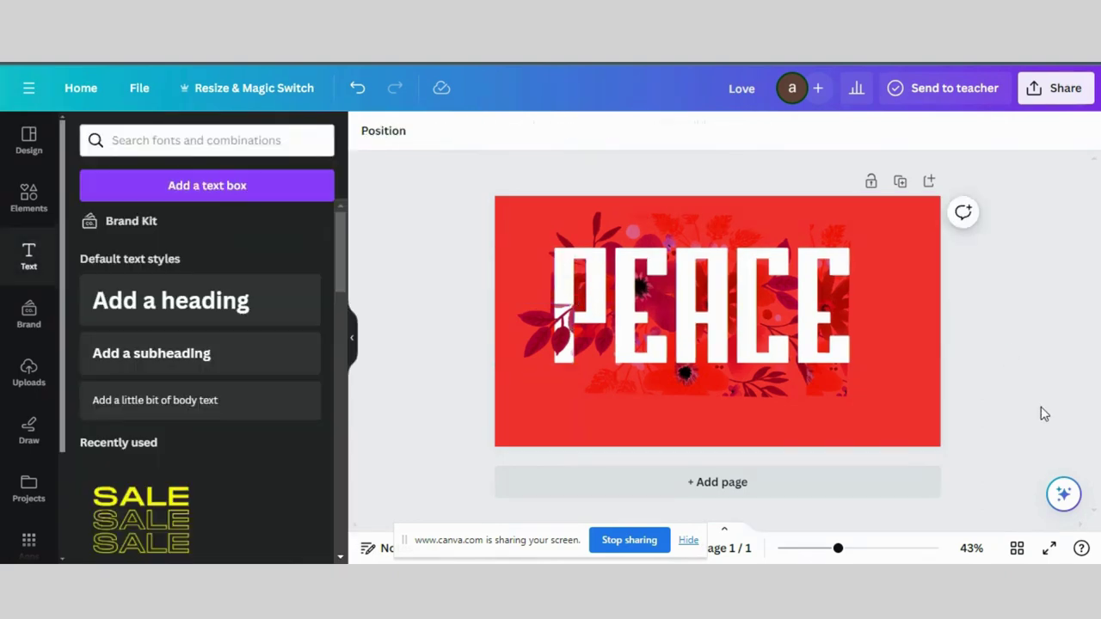
- Duplicate the leaf cluster and place the copy, rotated, over the upper part of the letter C
click(383, 130)
click(242, 287)
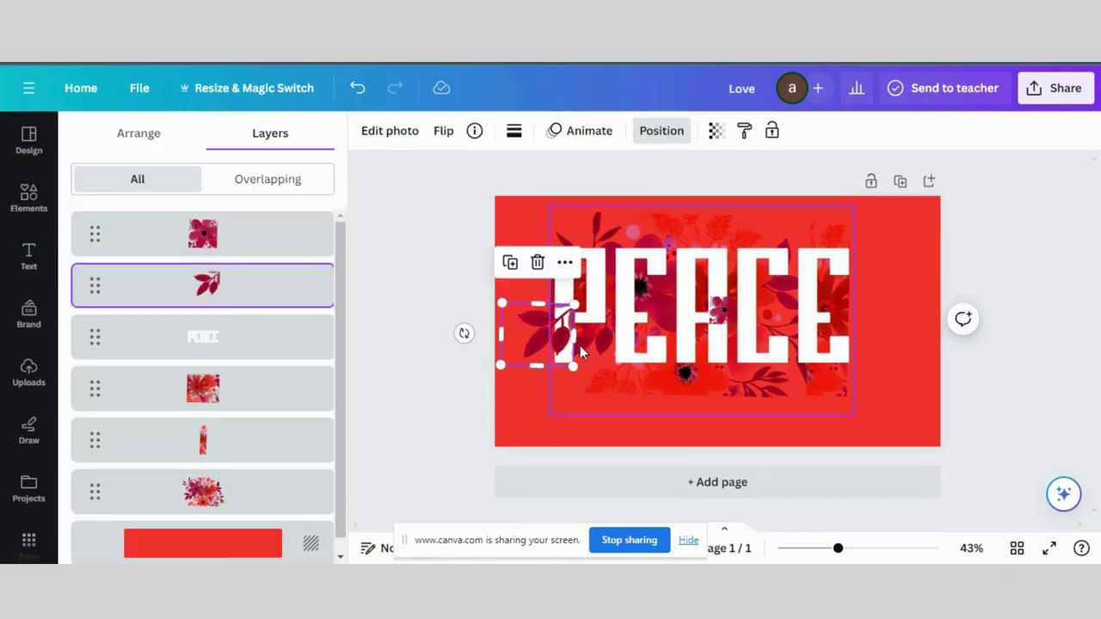
click(510, 262)
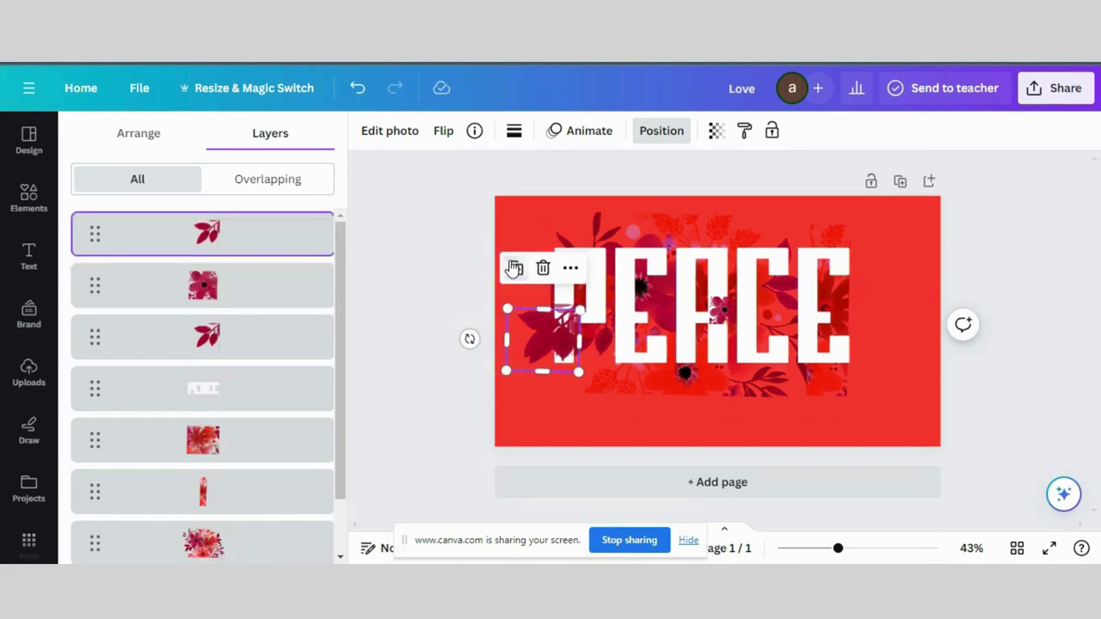
drag(546, 340, 757, 274)
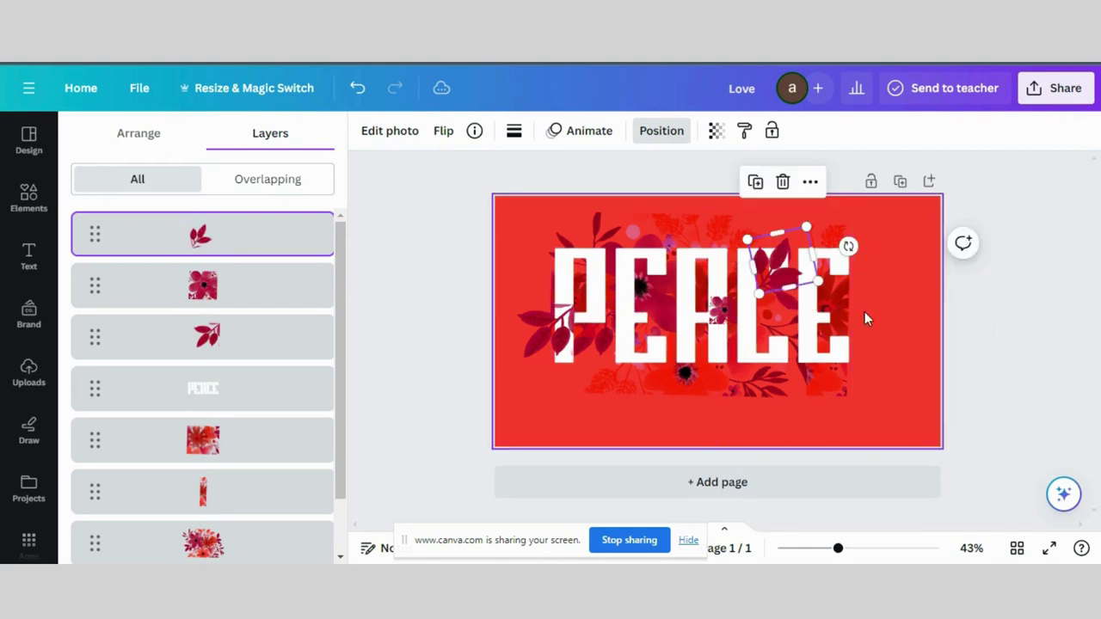
click(865, 311)
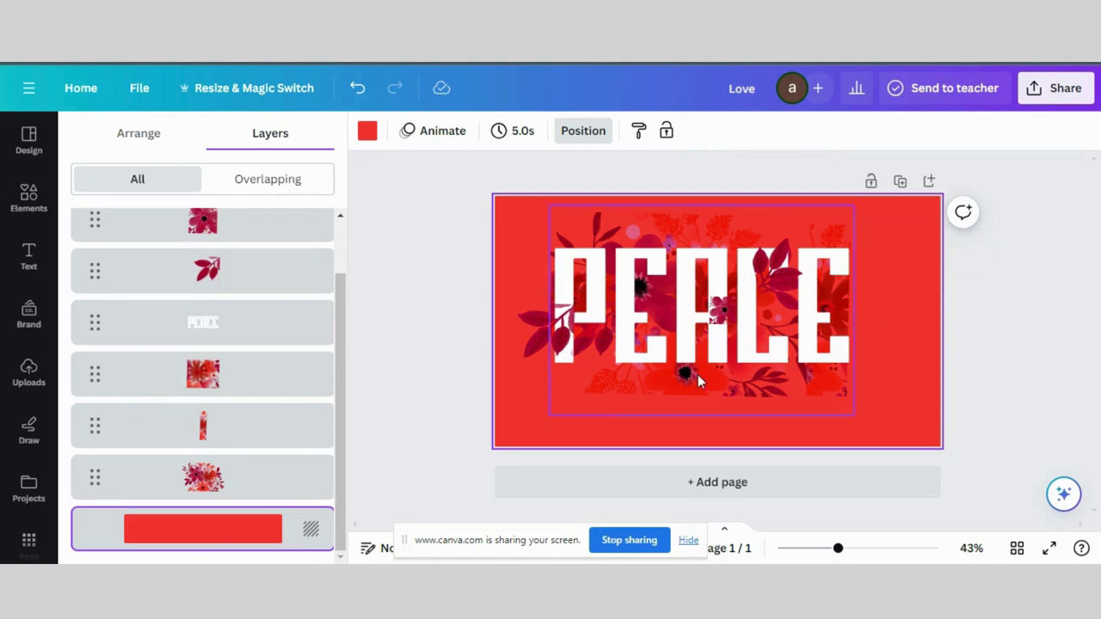
- Add the red rose graphic from the Red Flowers results and shrink it over the middle of the letter A
click(28, 197)
scroll(344, 304, down, 5)
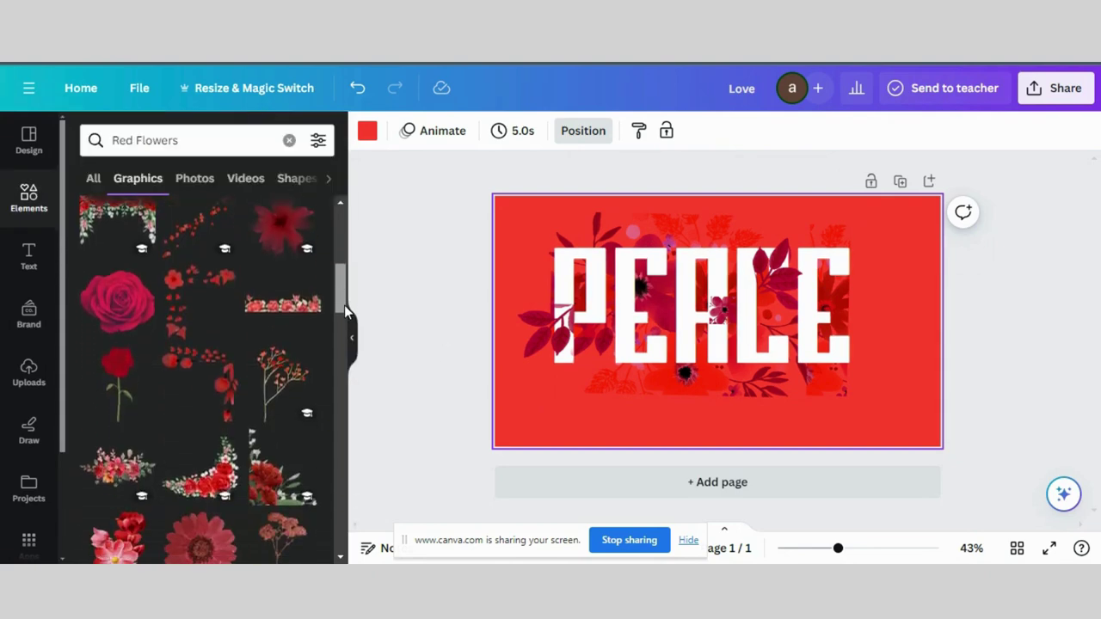
click(119, 297)
drag(120, 298, 698, 309)
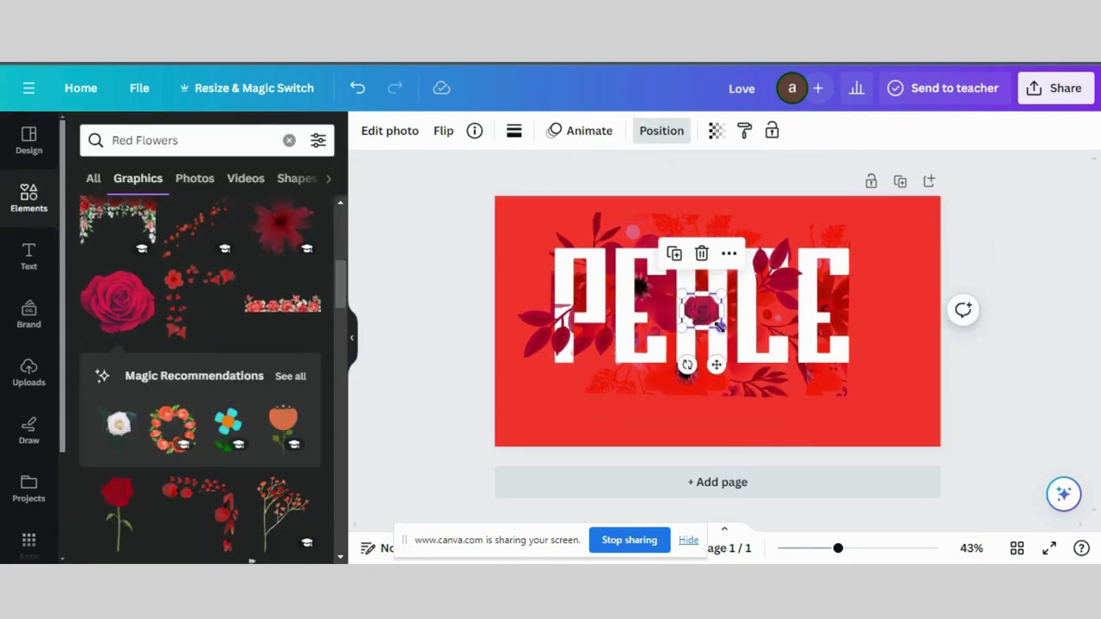
drag(731, 346, 703, 315)
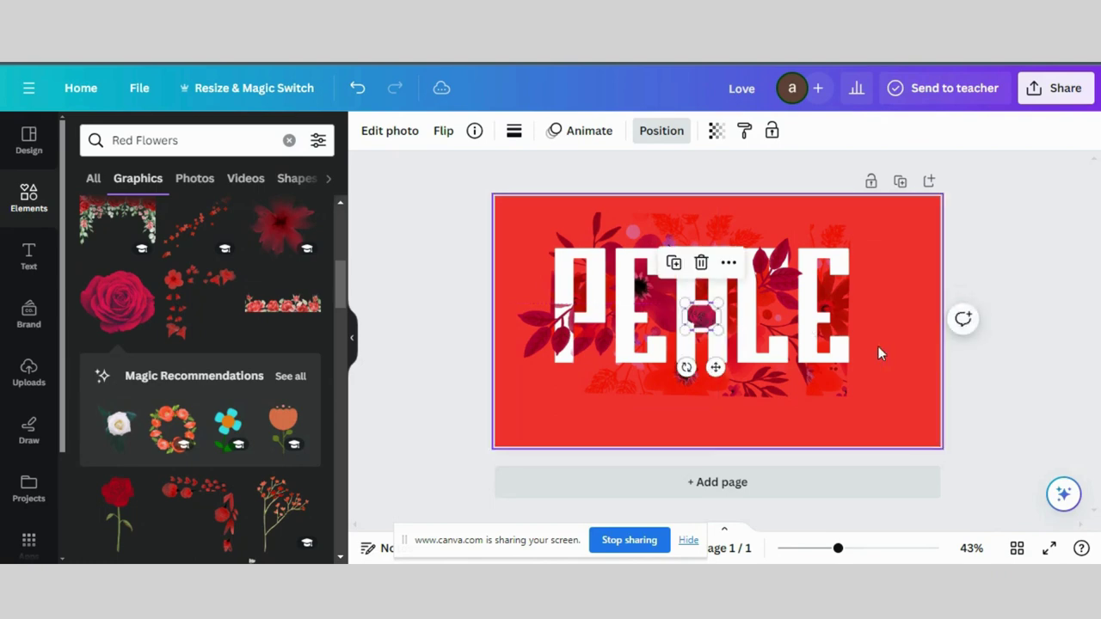
- Search the graphics for "white flower" and place the long-stemmed white lily over the final letter E
triple_click(172, 141)
text(white flower)
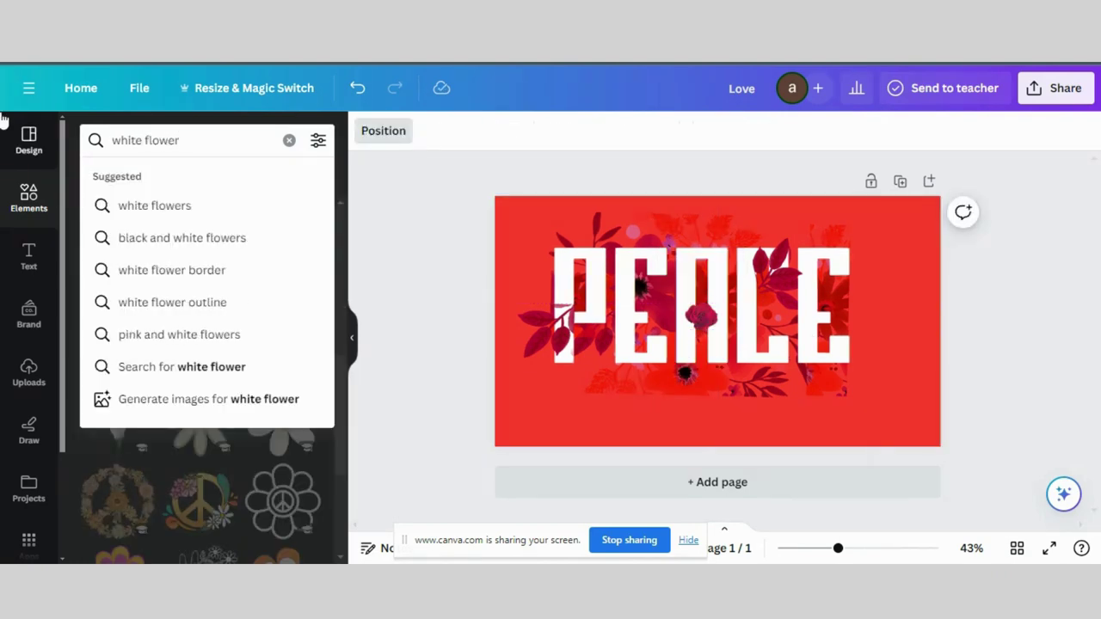
key(Return)
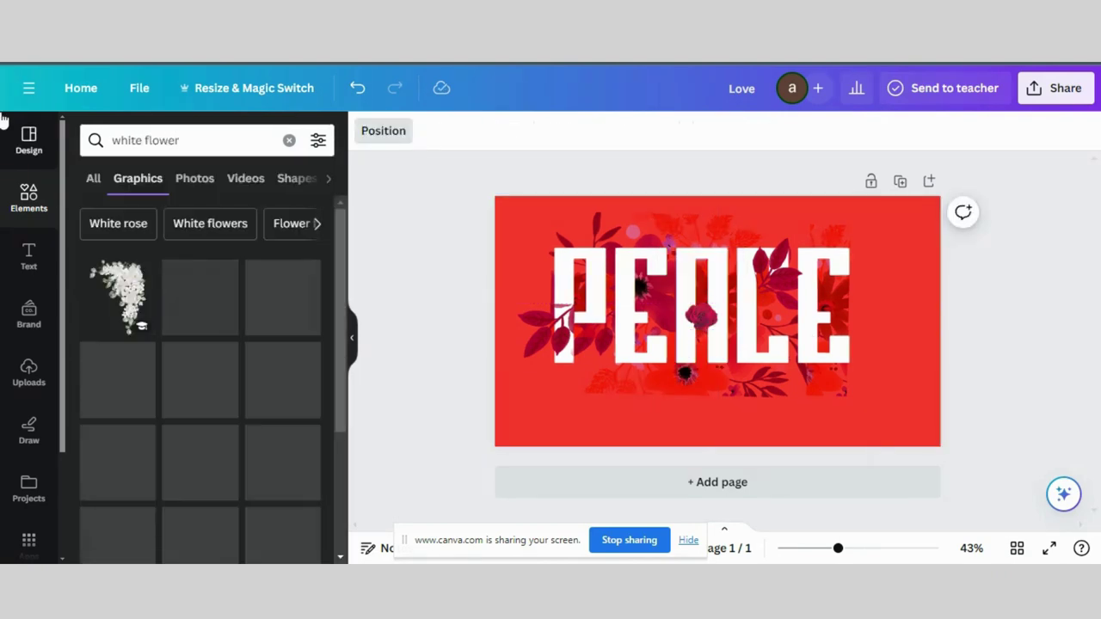
scroll(170, 307, down, 3)
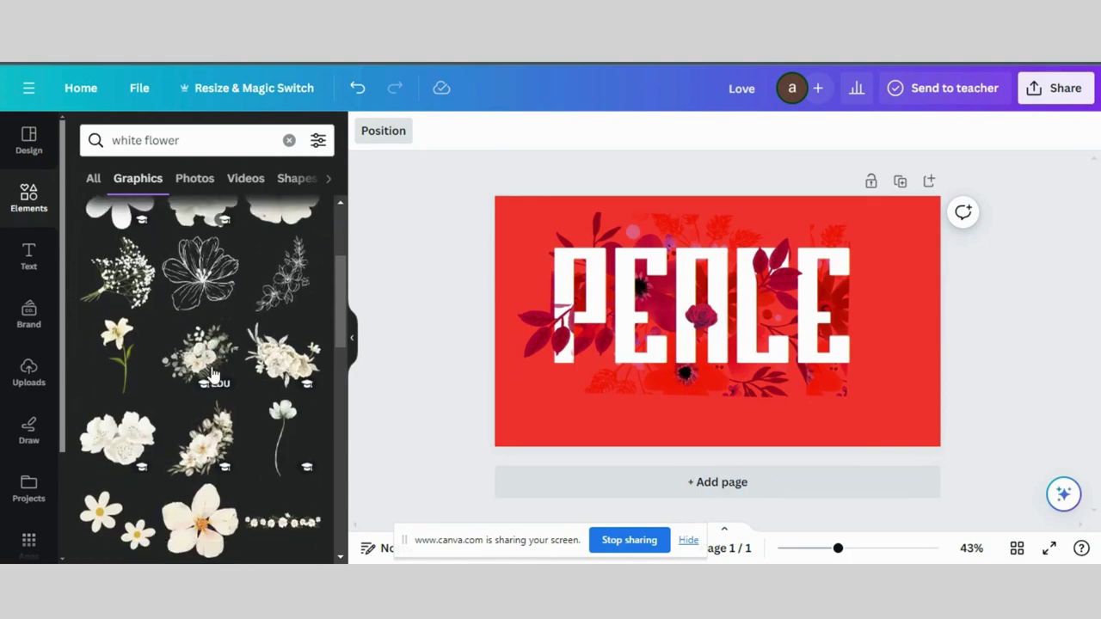
click(125, 352)
drag(733, 320, 858, 284)
drag(884, 384, 862, 375)
click(929, 356)
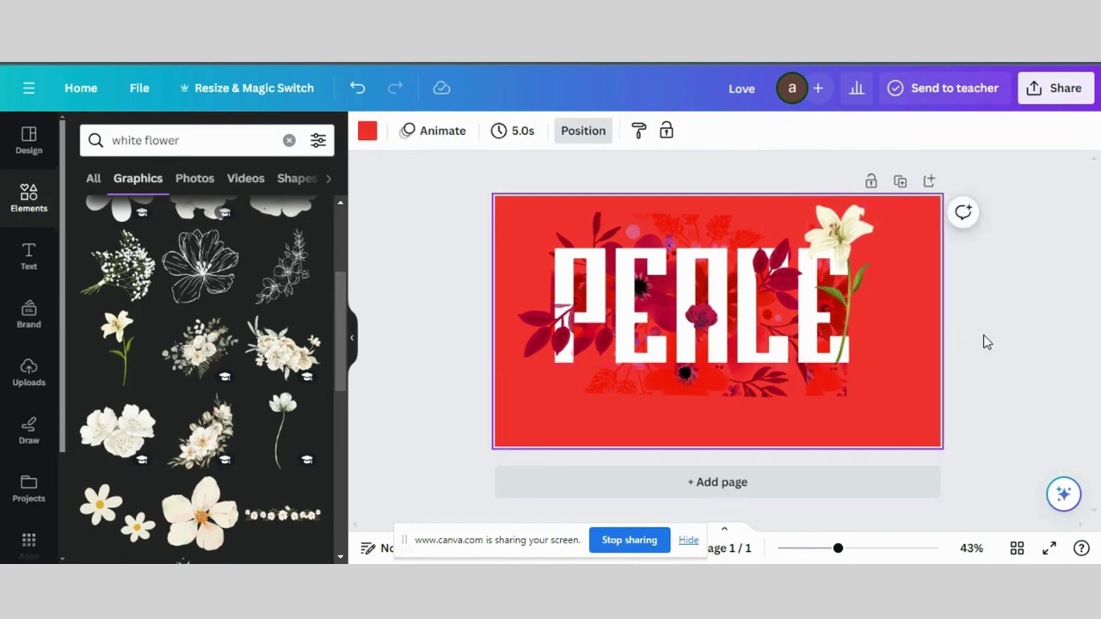
- Enlarge the red rose over the letter A and the leaf cluster overlapping the lower part of the P
click(701, 315)
drag(718, 328, 733, 284)
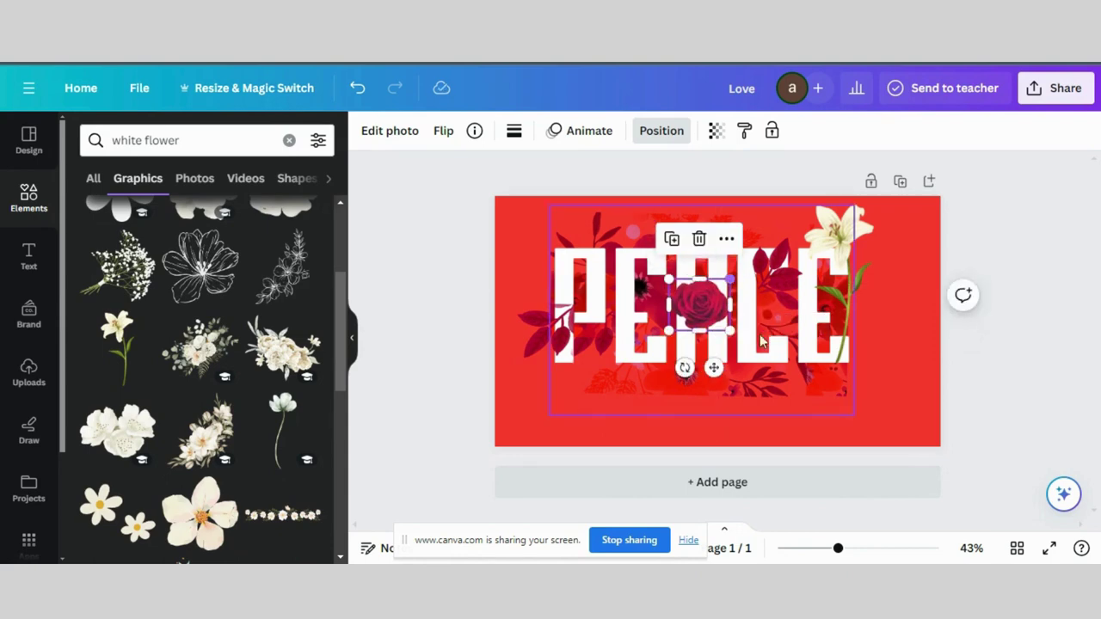
click(781, 395)
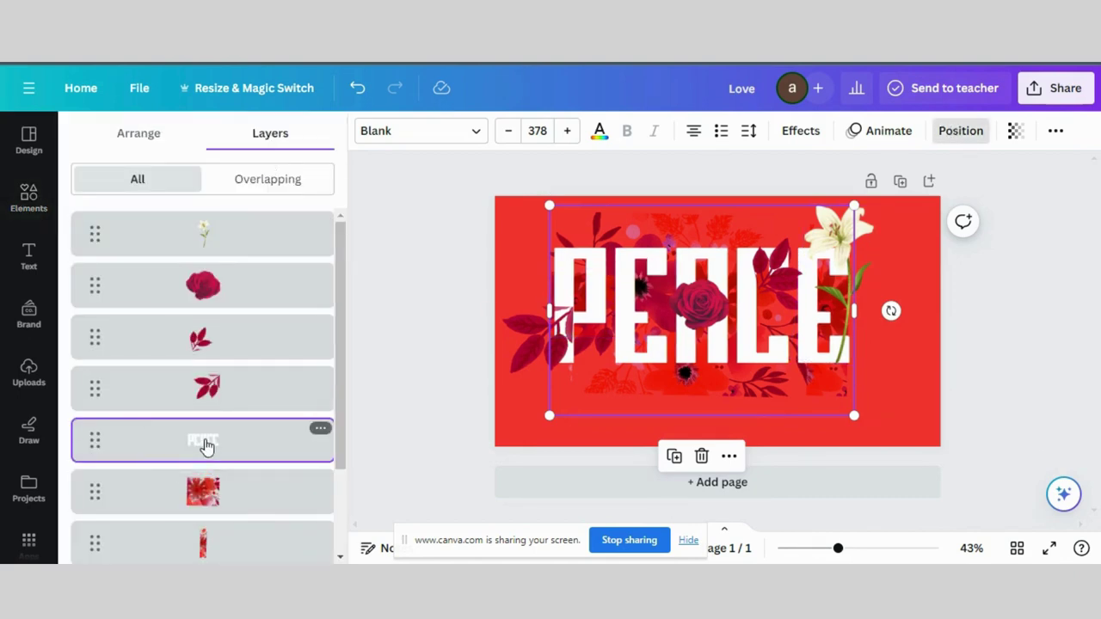
- Shrink the main bouquet behind the heading, crop its upper and lower edges to the letter height, and tilt it slightly counterclockwise
click(622, 401)
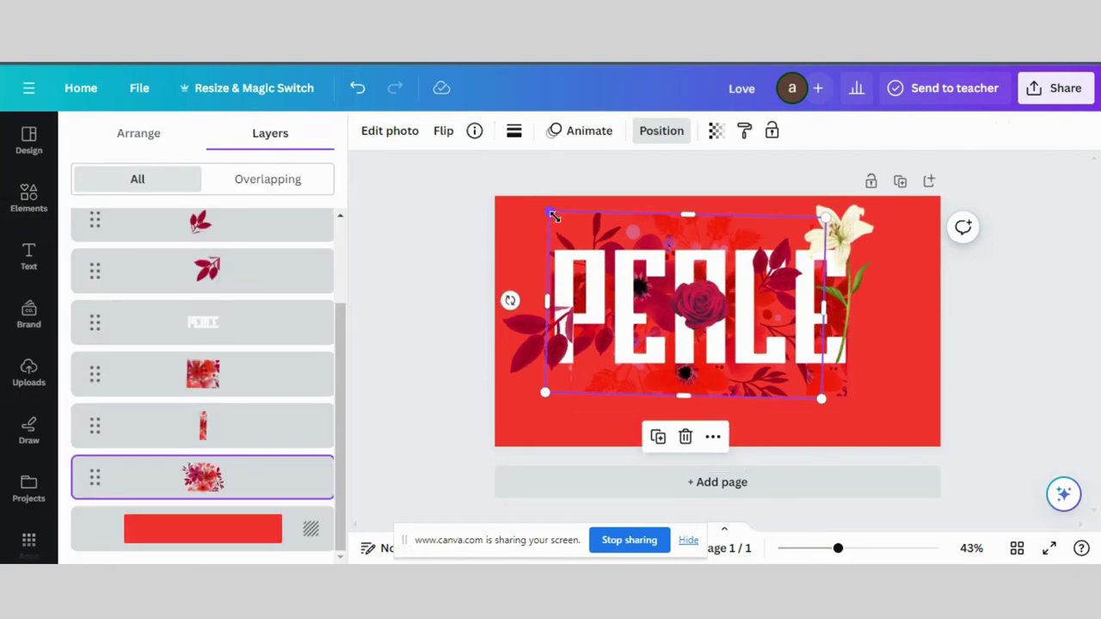
drag(553, 215, 605, 247)
drag(682, 381, 658, 347)
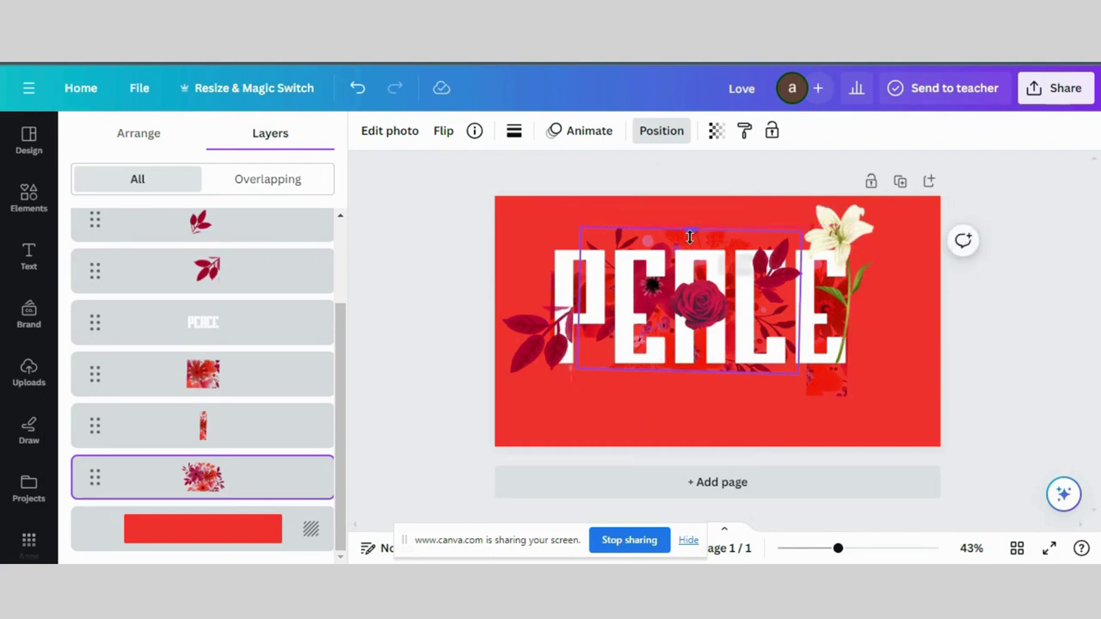
drag(689, 237, 688, 243)
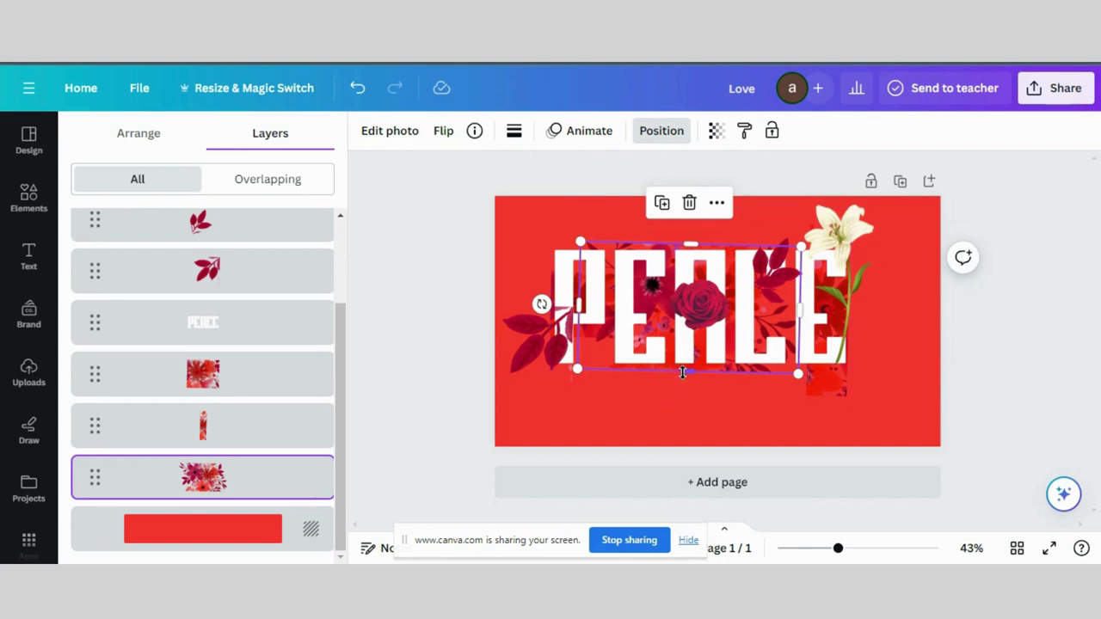
drag(683, 373, 684, 366)
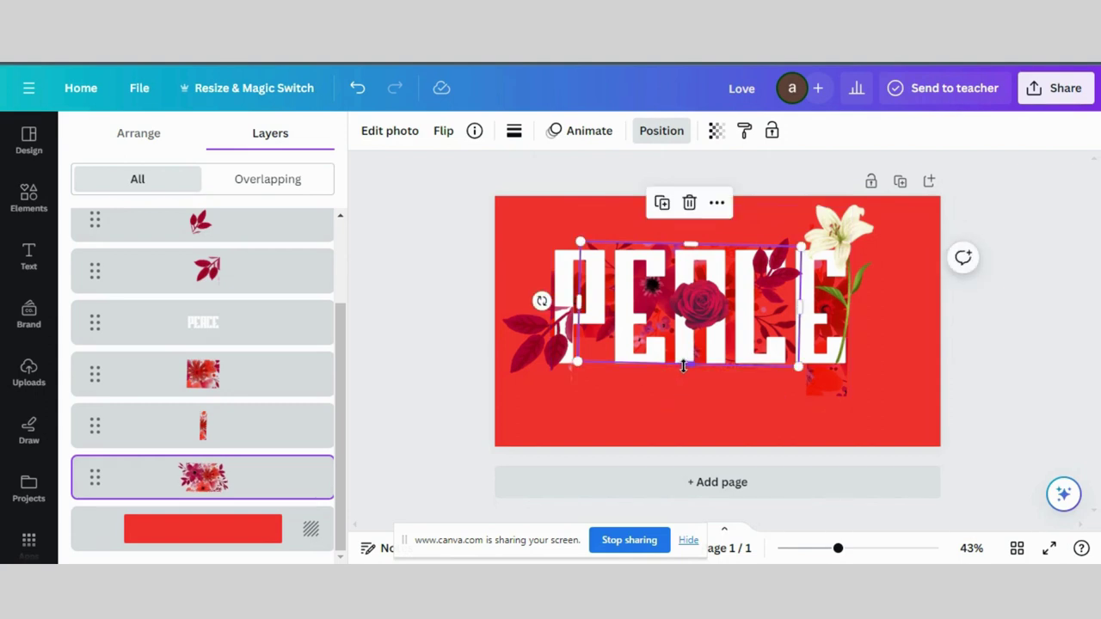
drag(539, 305, 540, 309)
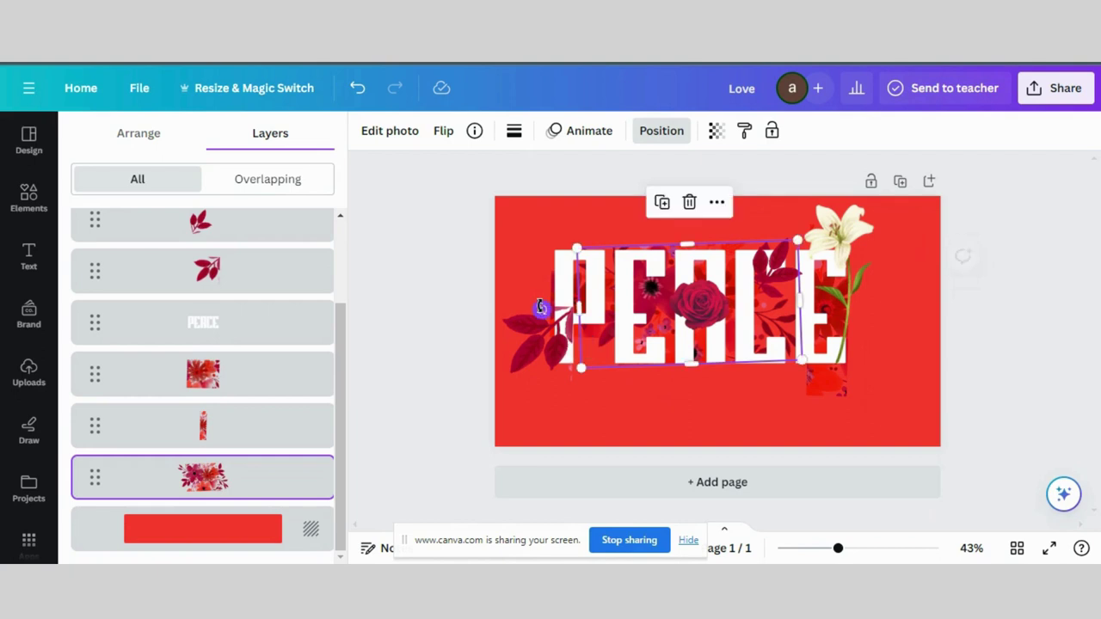
click(911, 344)
- Crop the narrow bouquet strip at its upper and lower ends, widen it, and fit it behind the final E
click(827, 378)
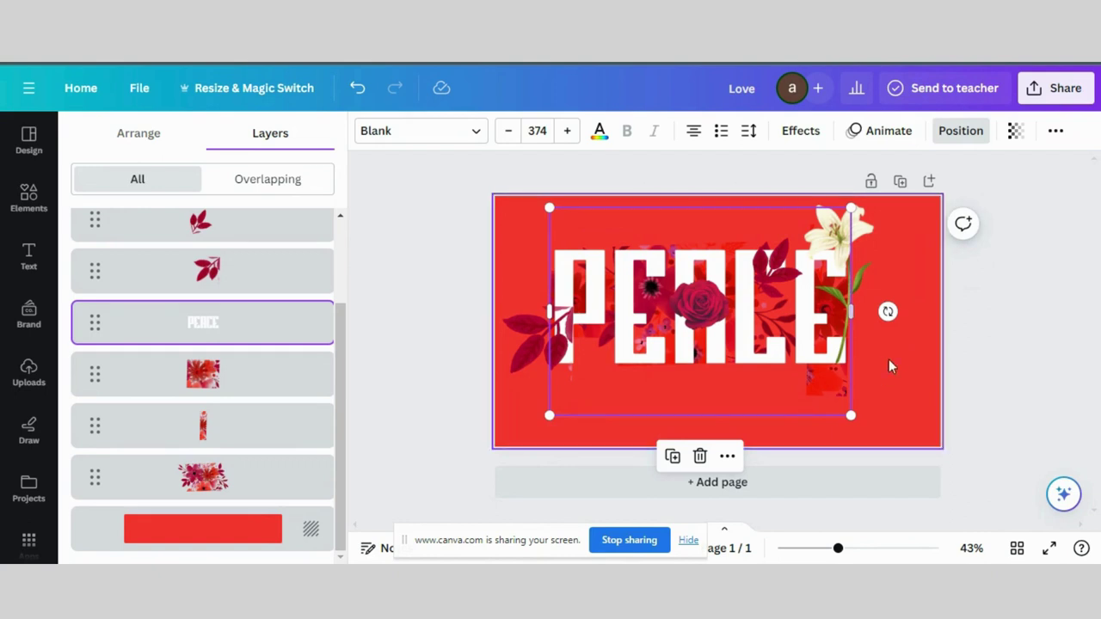
click(221, 424)
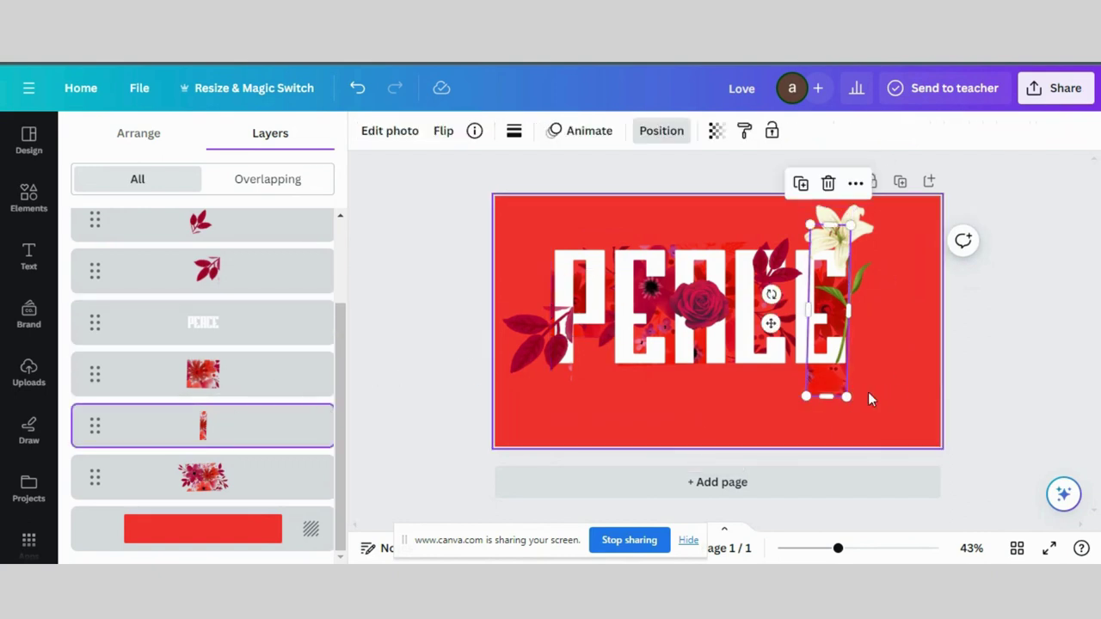
drag(818, 385, 869, 383)
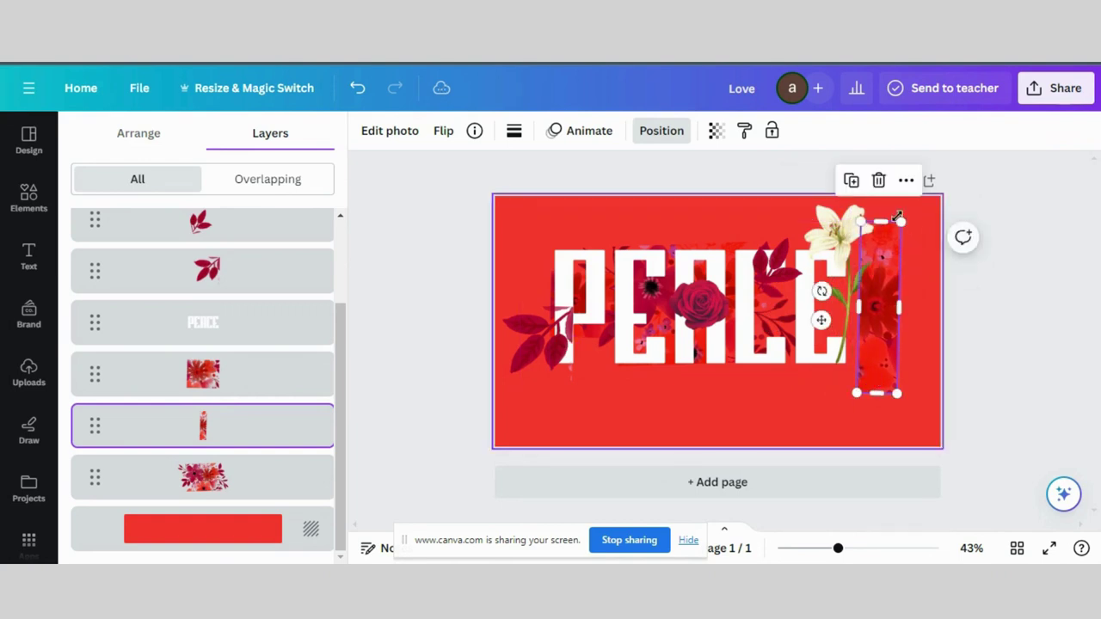
drag(877, 220, 883, 271)
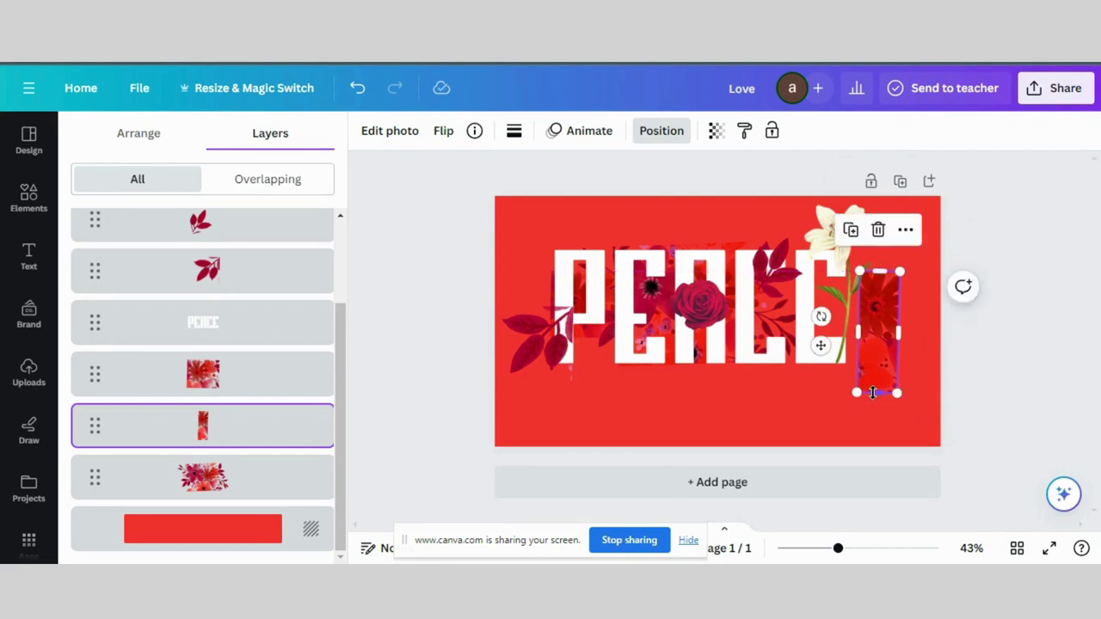
drag(873, 393, 821, 311)
drag(800, 308, 780, 308)
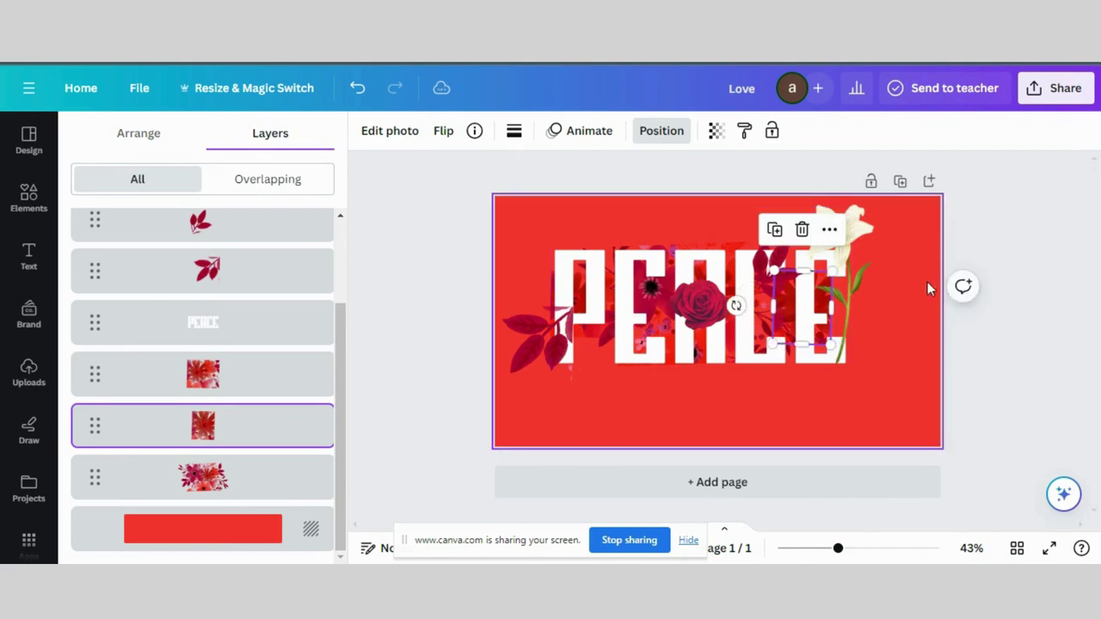
click(1025, 344)
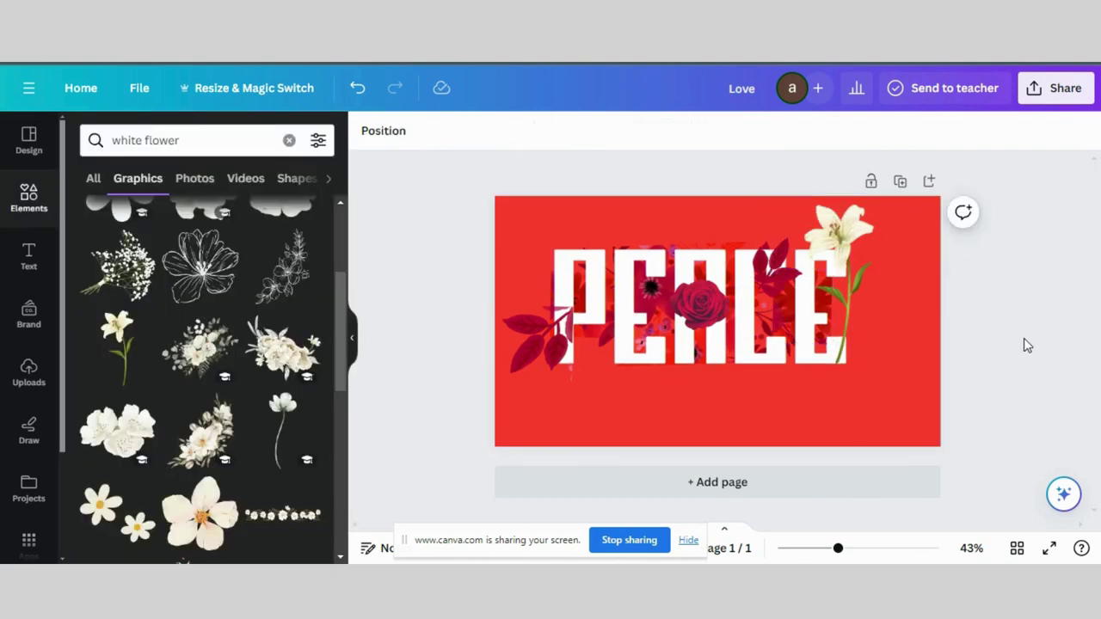
- Move the leaf cluster from the lower part of the P to its upper left corner
drag(530, 350, 560, 250)
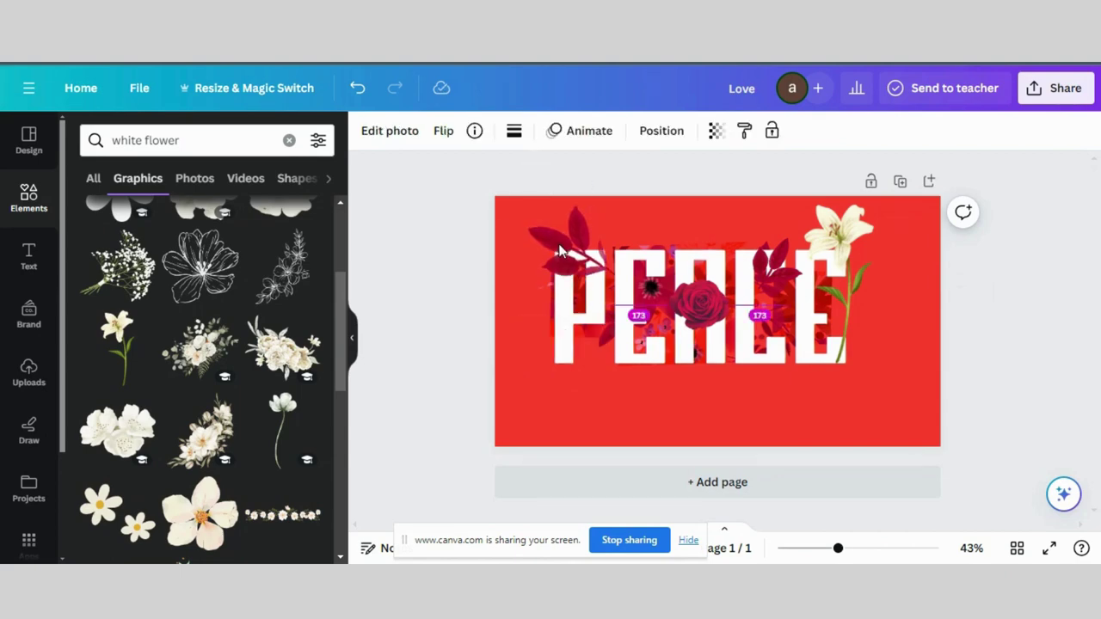
click(559, 250)
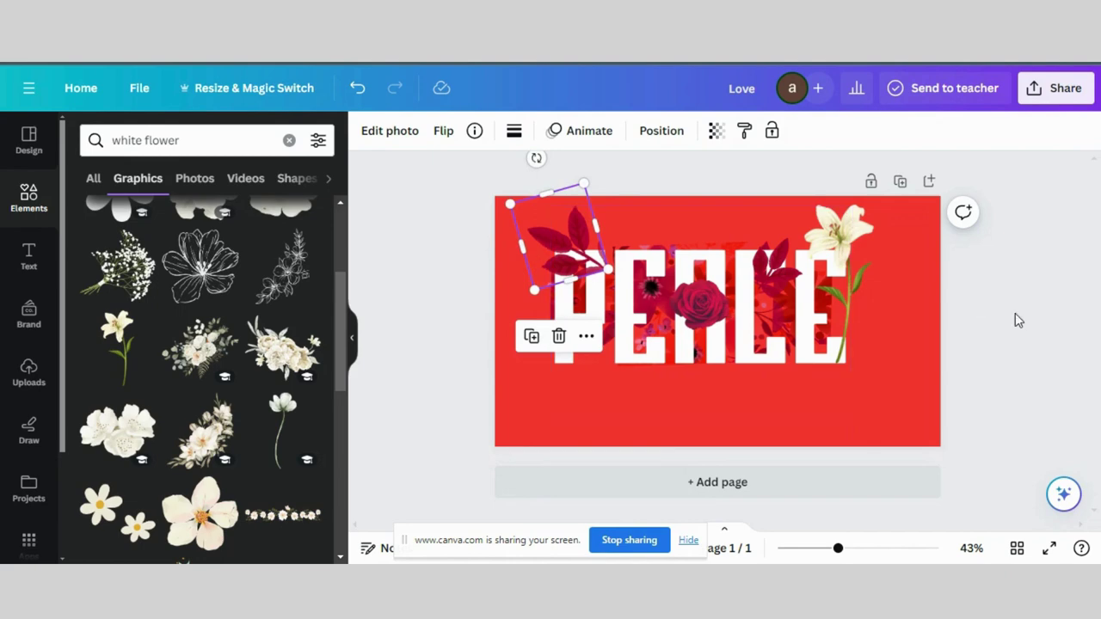
- Delete the small bouquet piece behind the final E and extend the main bouquet's right edge toward that letter
click(661, 131)
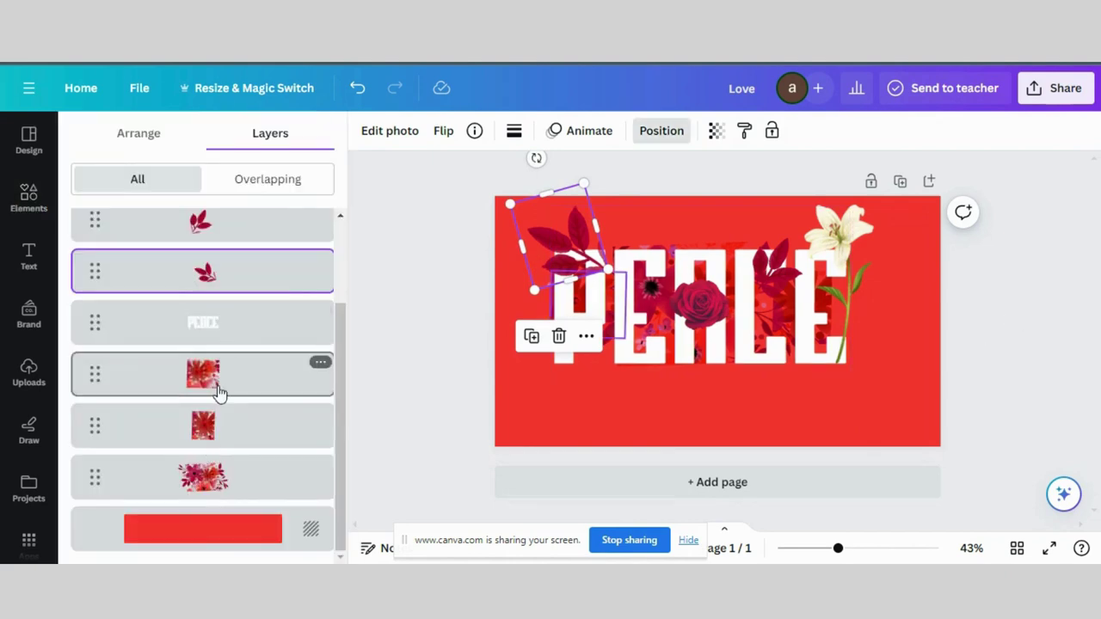
click(217, 441)
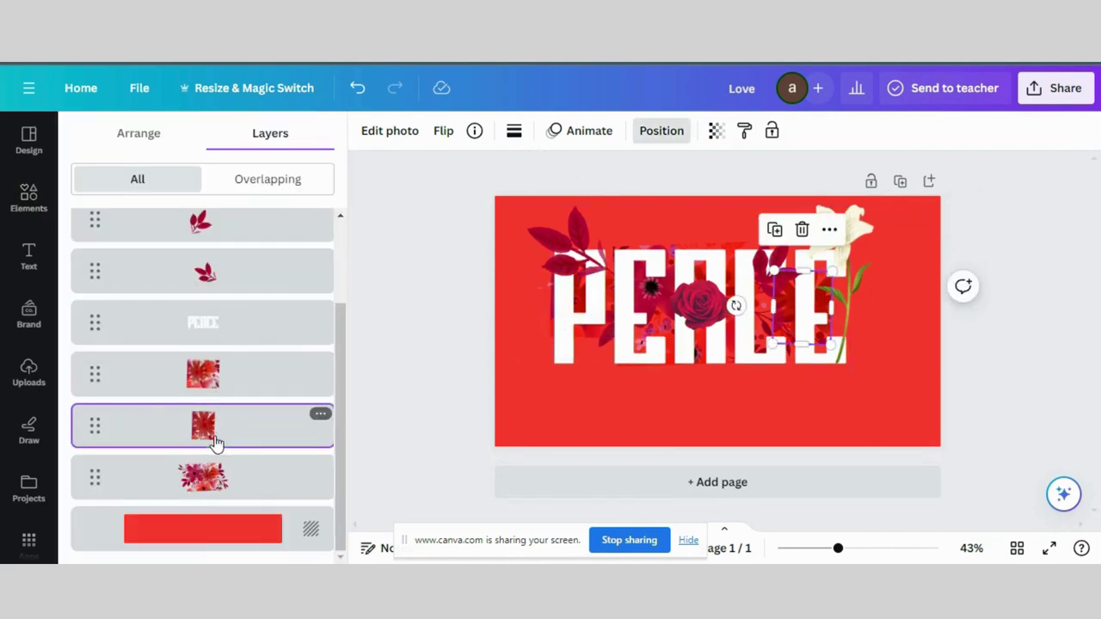
click(793, 301)
mouse_move(798, 305)
mouse_down()
mouse_move(830, 301)
mouse_move(815, 303)
mouse_up()
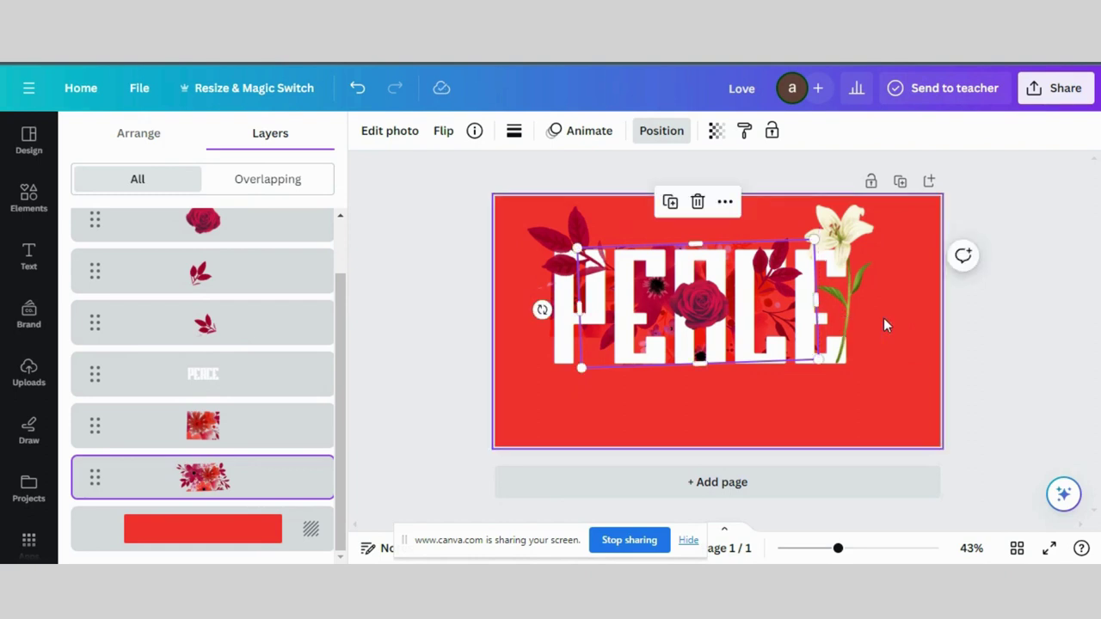
mouse_move(818, 362)
mouse_down()
mouse_move(827, 359)
mouse_move(808, 346)
mouse_up()
key(Escape)
- Shift the leaf cluster over the letter C slightly up and to the left
click(776, 267)
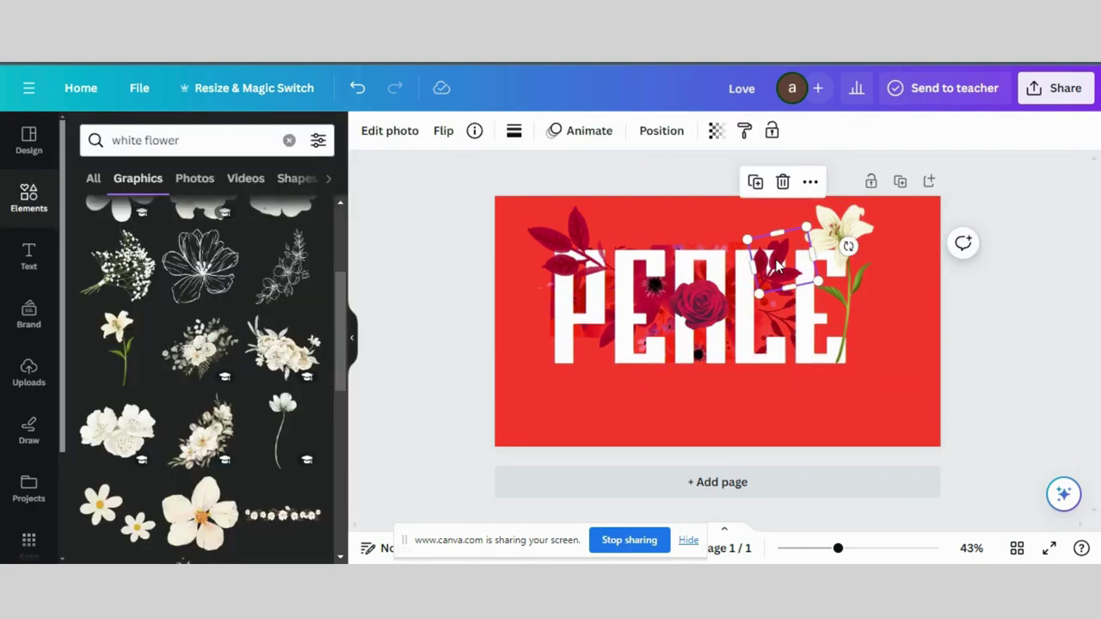
drag(774, 265, 765, 253)
click(934, 313)
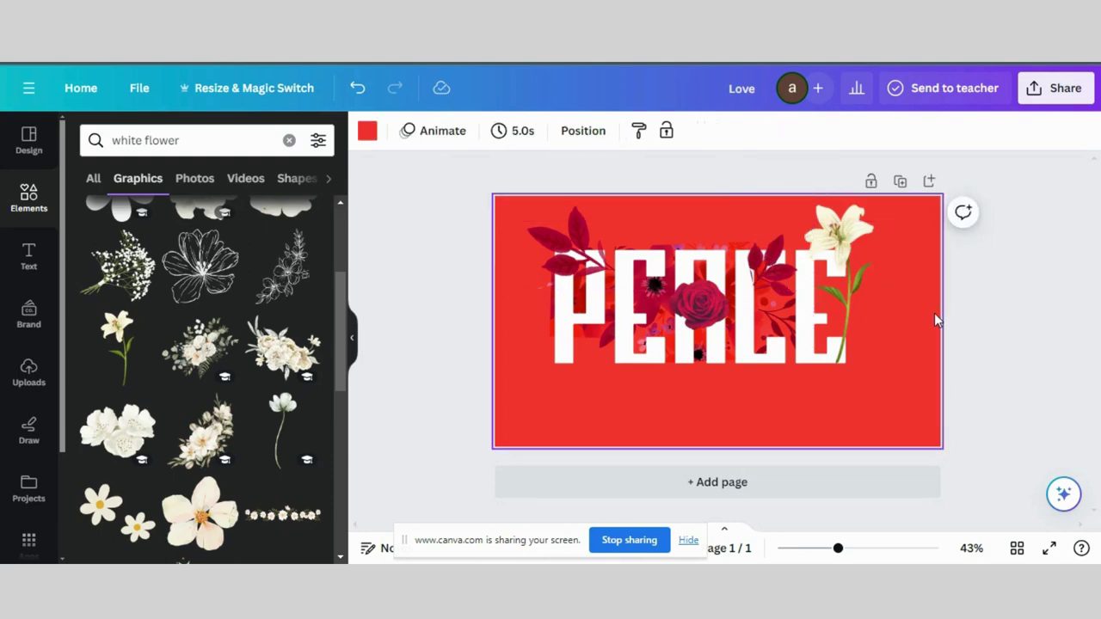
- Enlarge the white lily slightly and tilt it further clockwise over the final E
click(845, 211)
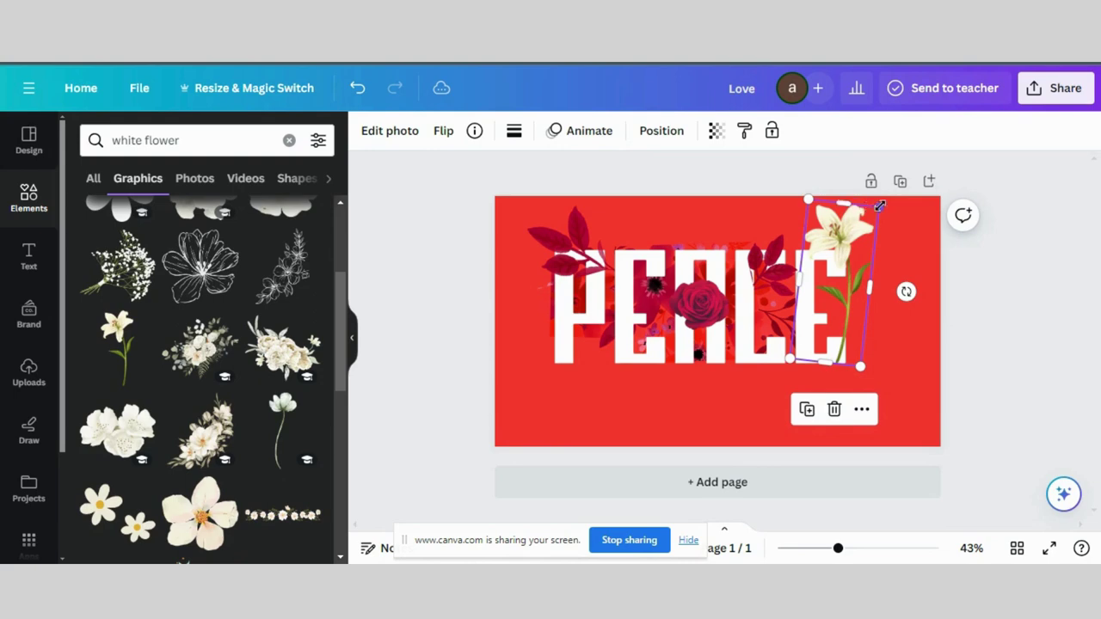
mouse_move(879, 206)
mouse_down()
mouse_move(883, 192)
mouse_move(878, 199)
mouse_up()
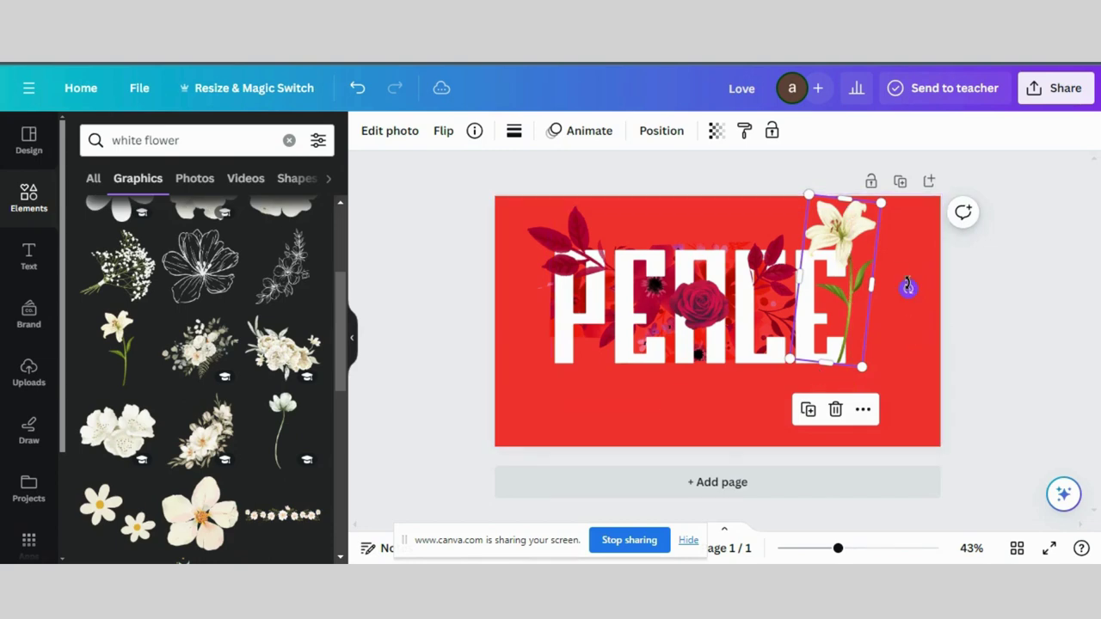
click(843, 254)
- Select the small bouquet piece behind the P from the layer list and crop its left edge inside the letter's stem
click(958, 131)
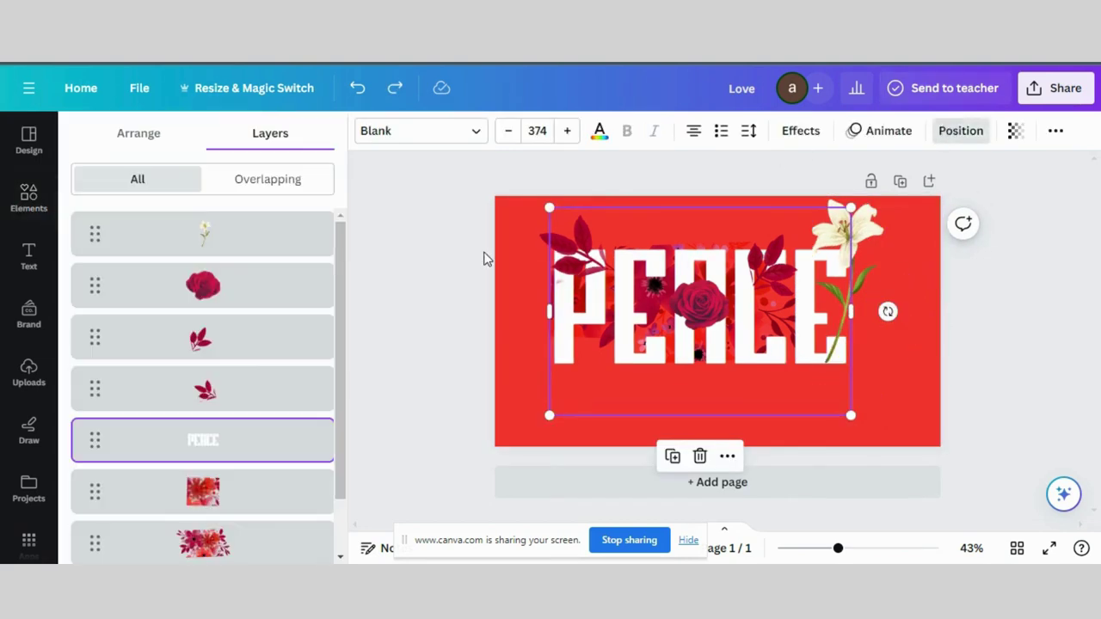
click(211, 544)
scroll(211, 547, down, 1)
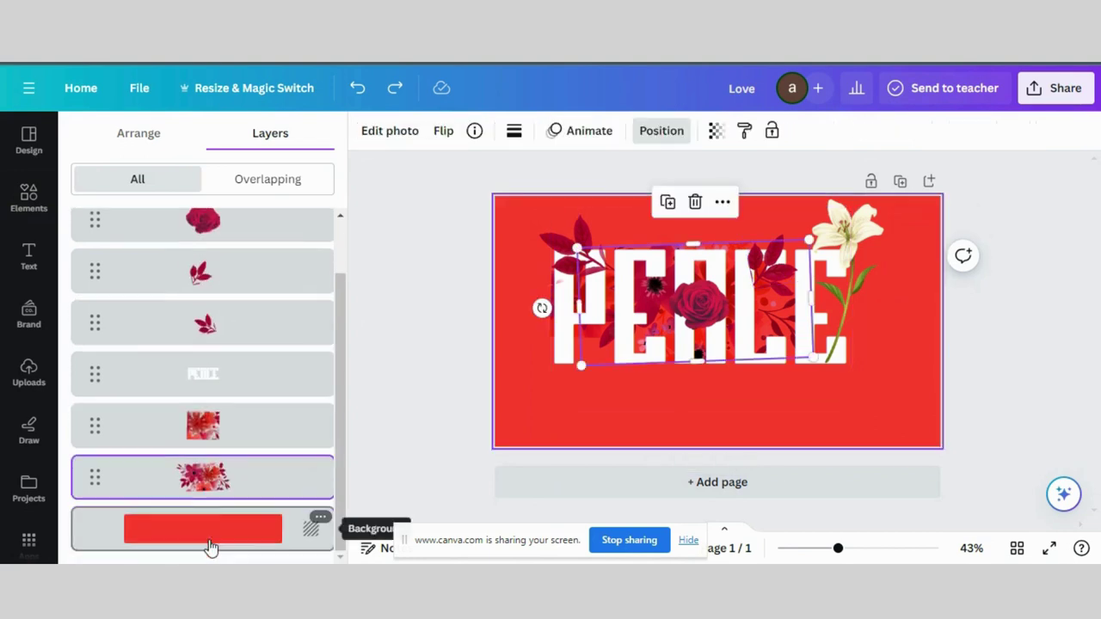
click(234, 430)
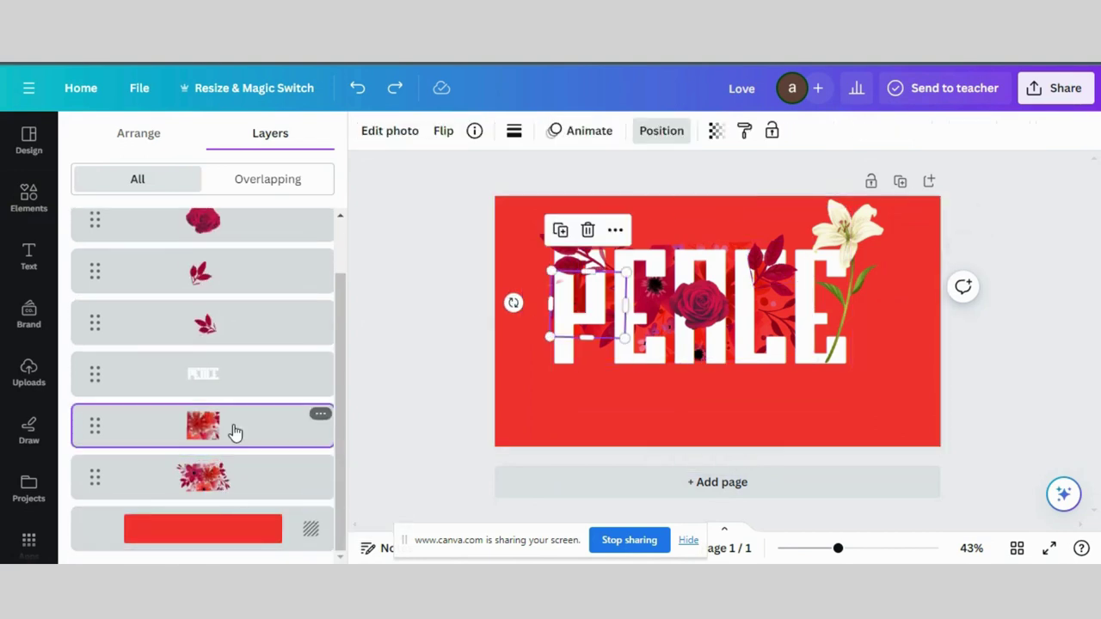
drag(551, 303, 560, 303)
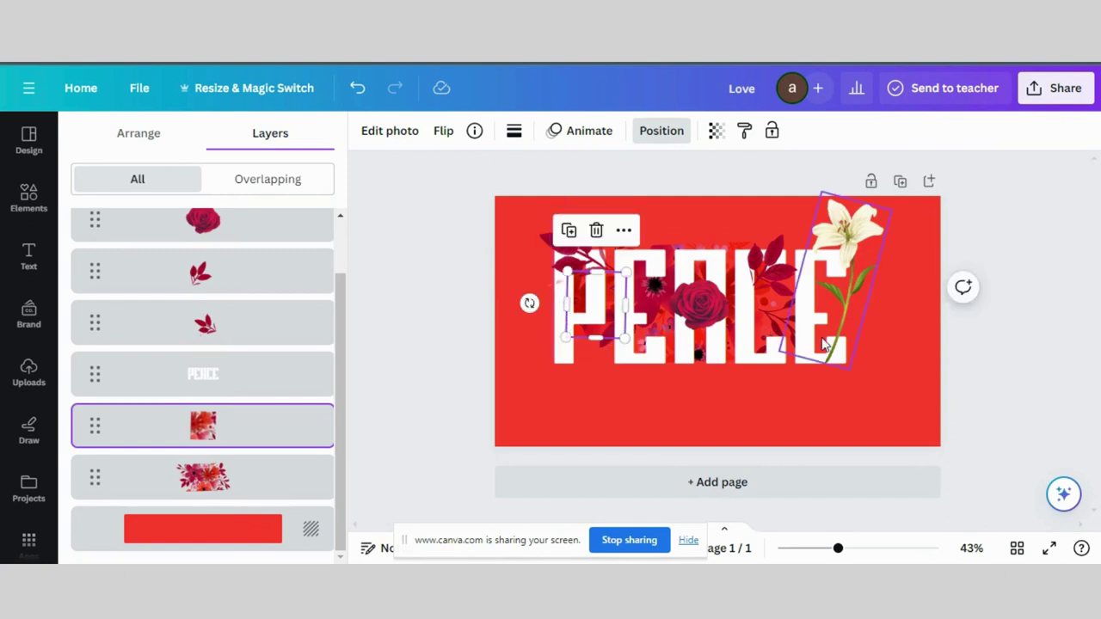
- Select the main bouquet behind the text from the layer list and crop its upper edge down to the letter tops
scroll(147, 388, up, 1)
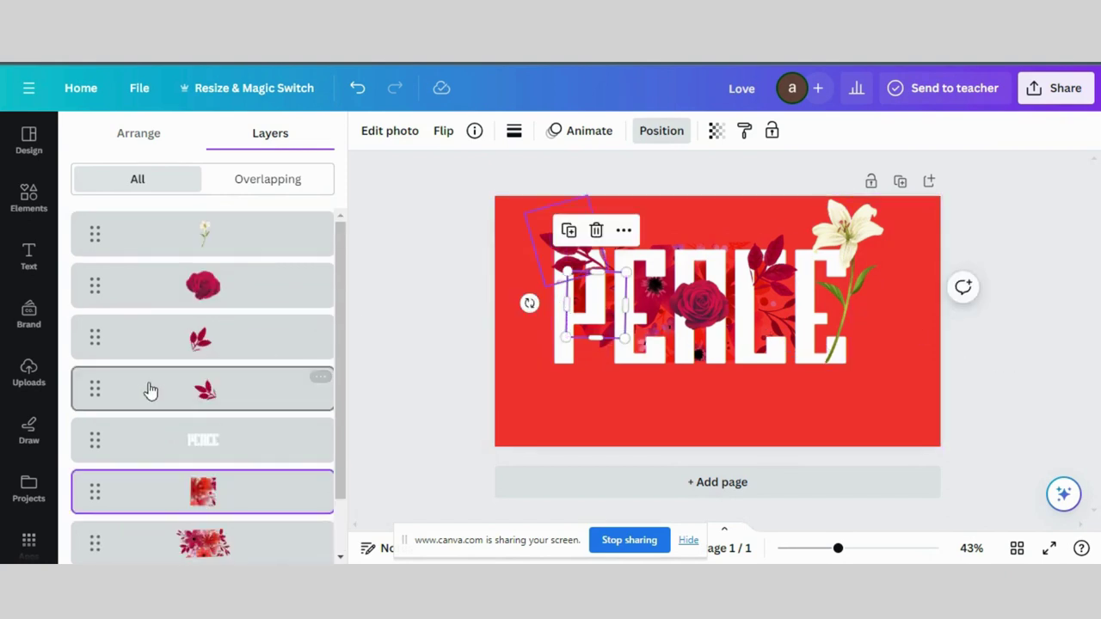
click(183, 546)
scroll(180, 554, down, 1)
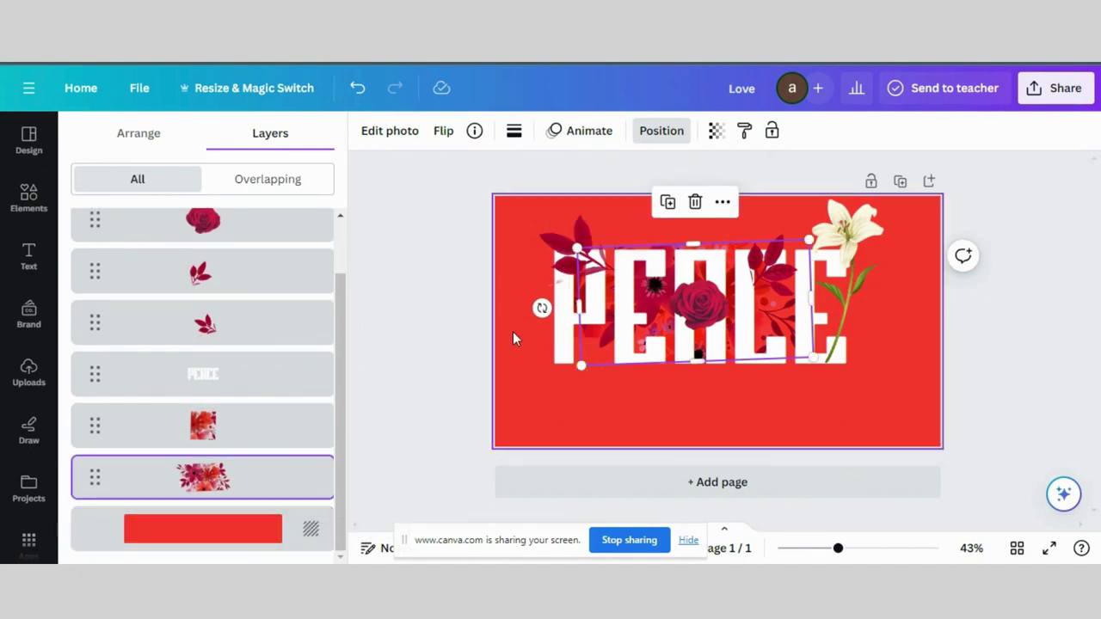
drag(689, 244, 689, 253)
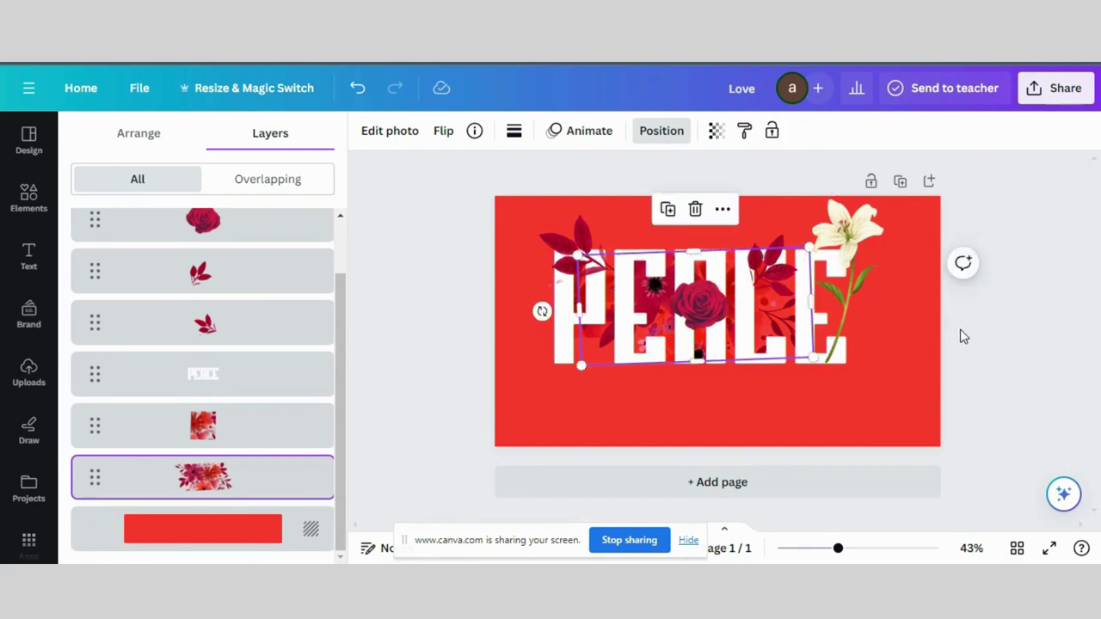
- Shift the leaf cluster over the letter C slightly up and to the right, closer to the white lily
drag(779, 251, 784, 251)
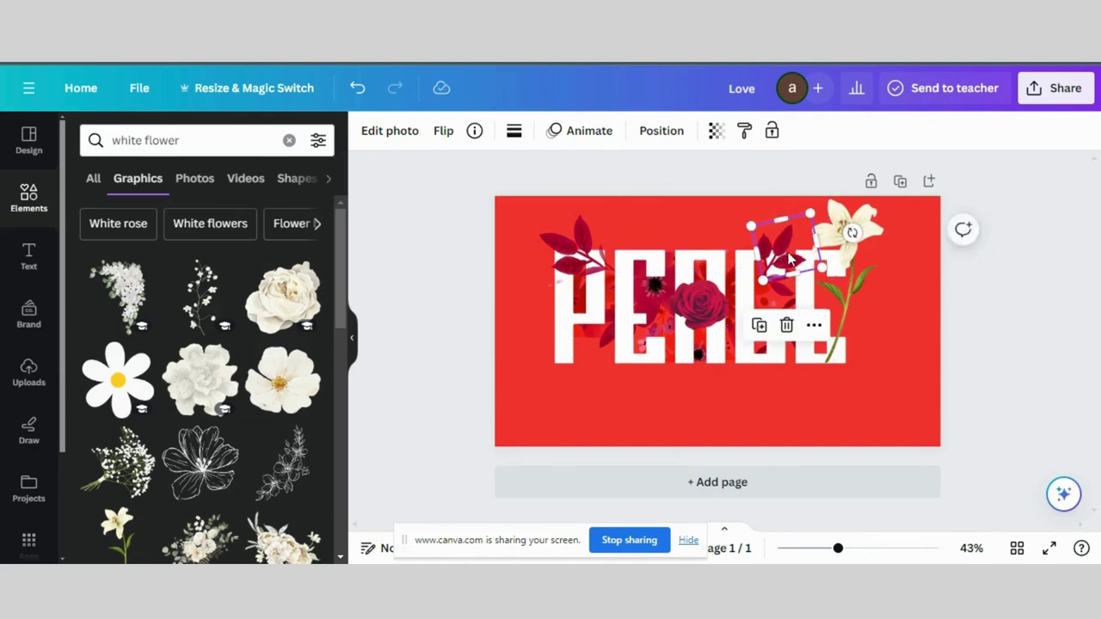
click(1004, 324)
click(848, 237)
drag(814, 366, 809, 364)
click(1017, 334)
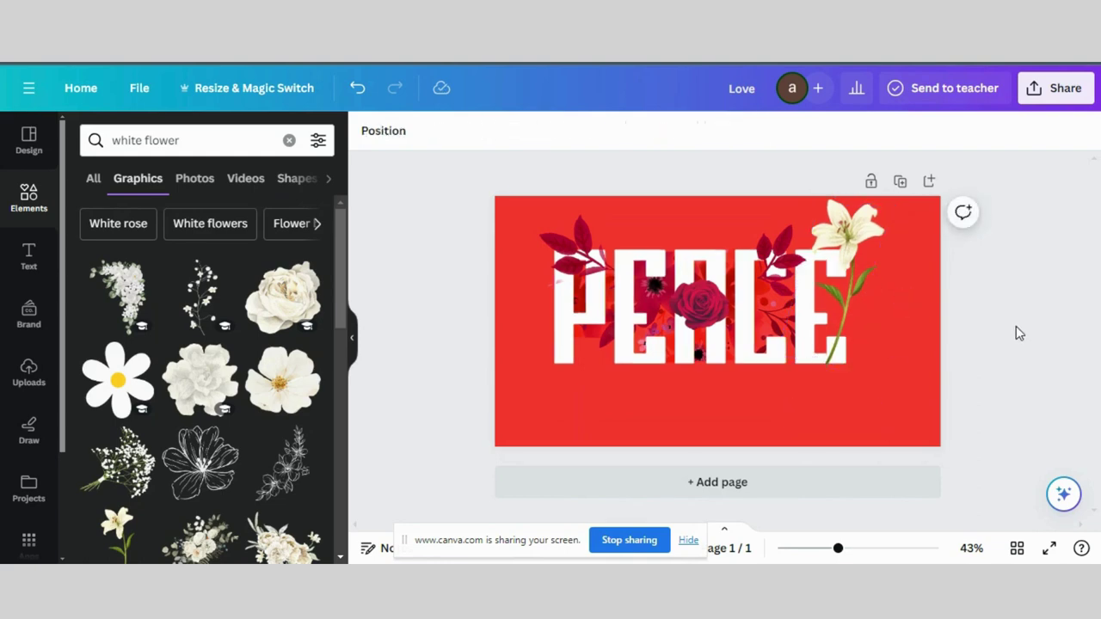
- Duplicate the main bouquet behind the text and align the copy exactly over the original, in front of the letters
click(800, 344)
click(961, 130)
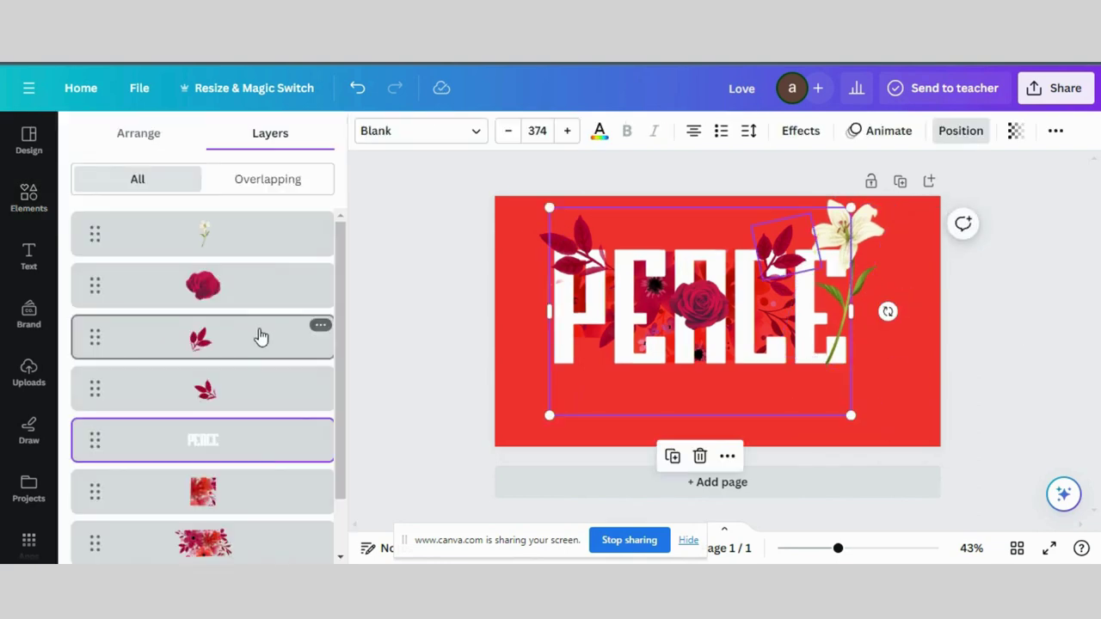
click(213, 542)
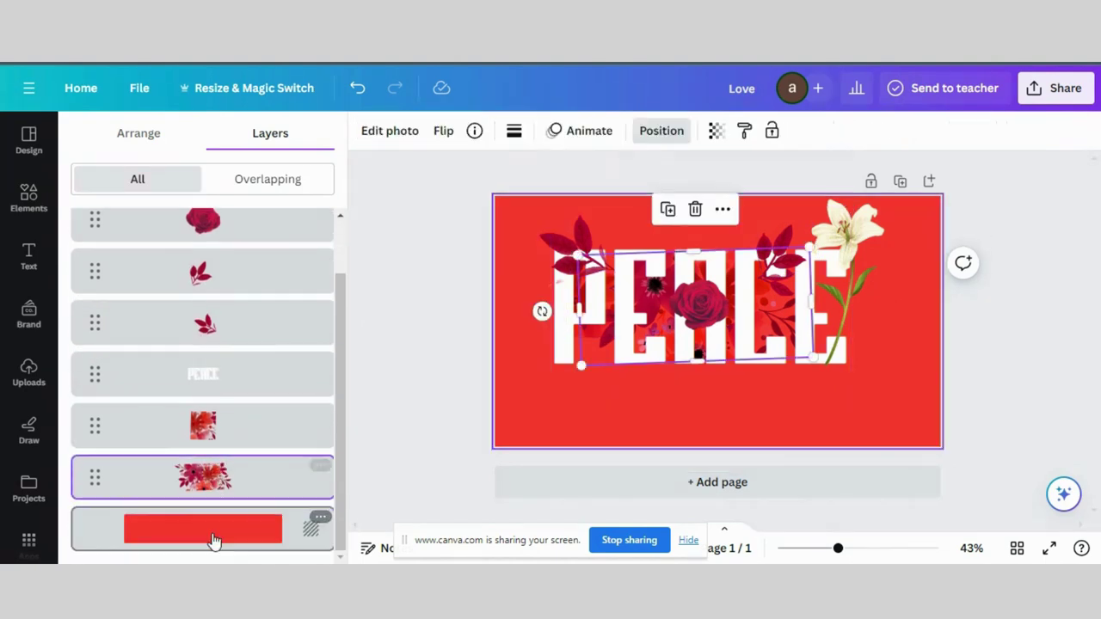
click(669, 210)
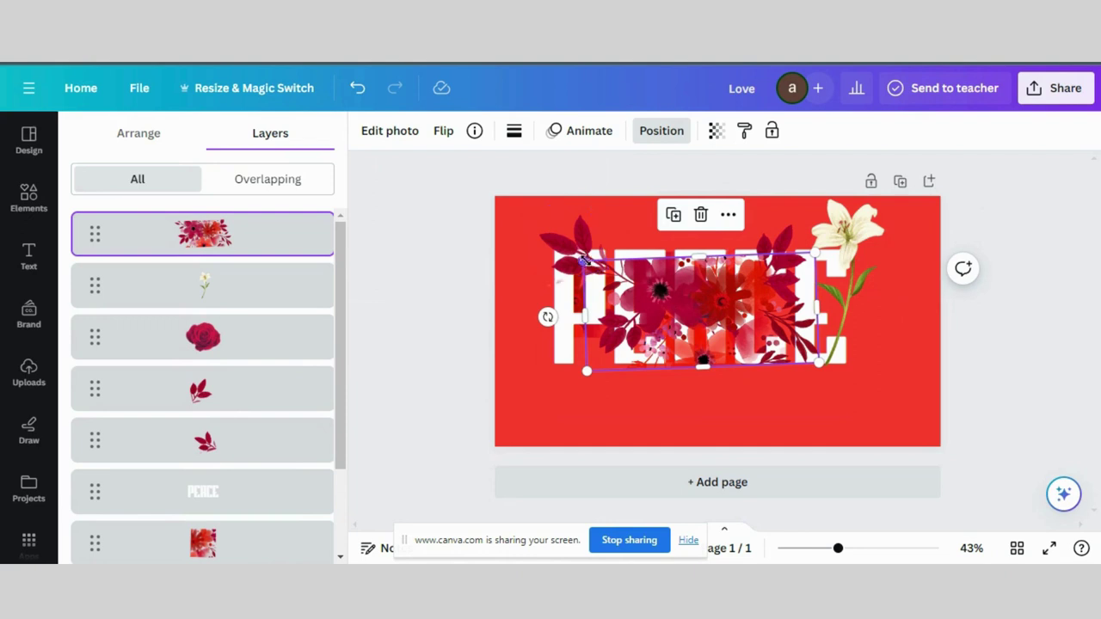
drag(670, 309, 668, 303)
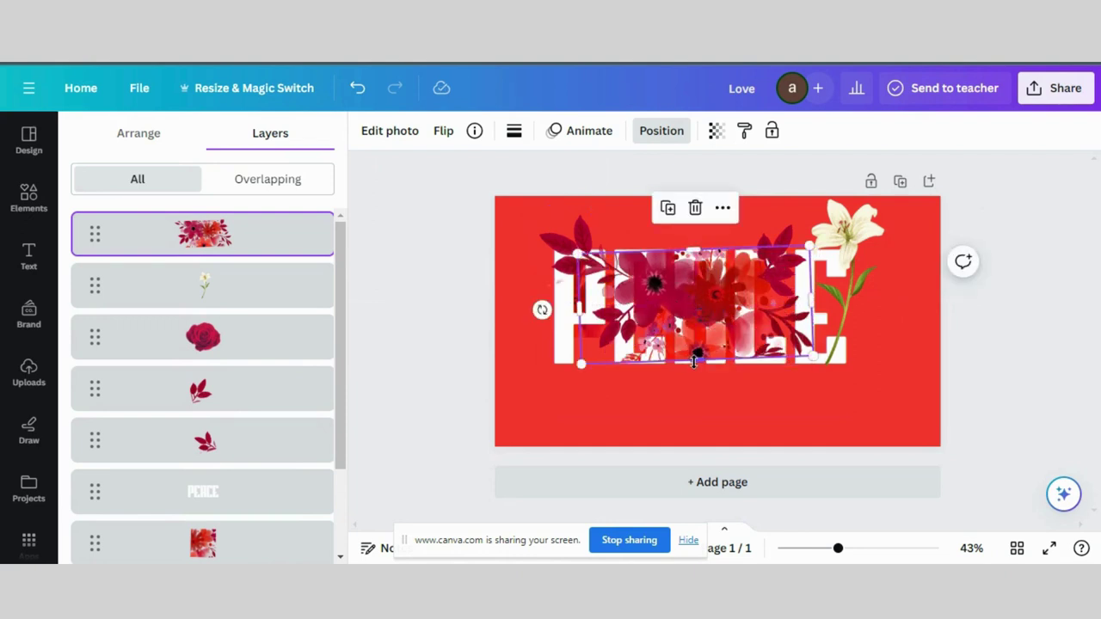
- Crop the front bouquet copy on its lower, left and right sides to the dark-centred flower over the first E
drag(695, 361, 696, 319)
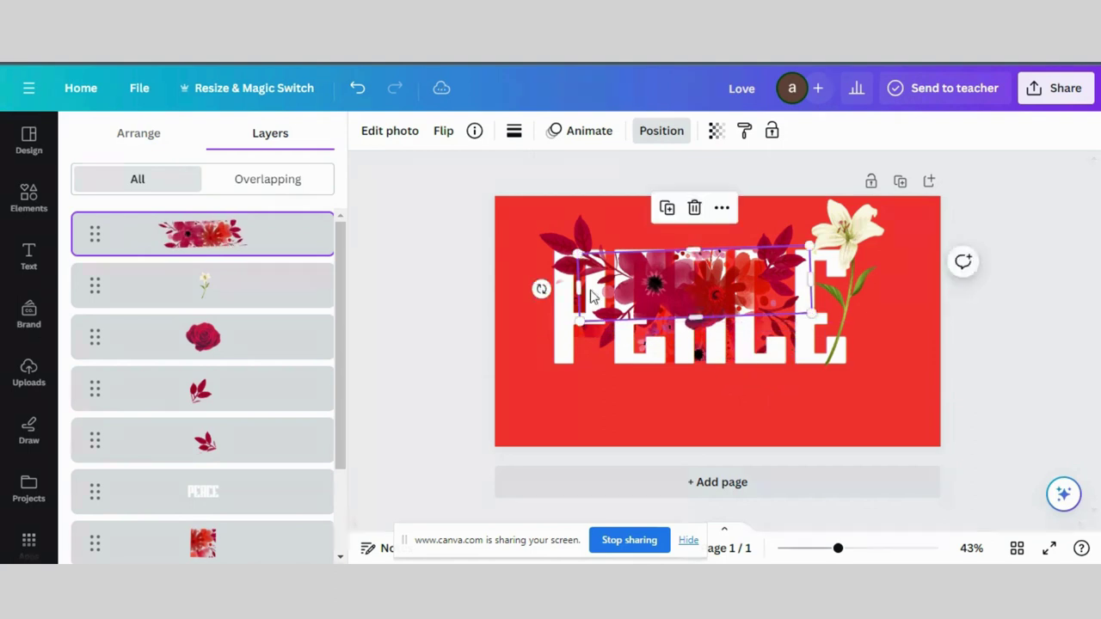
drag(578, 289, 604, 289)
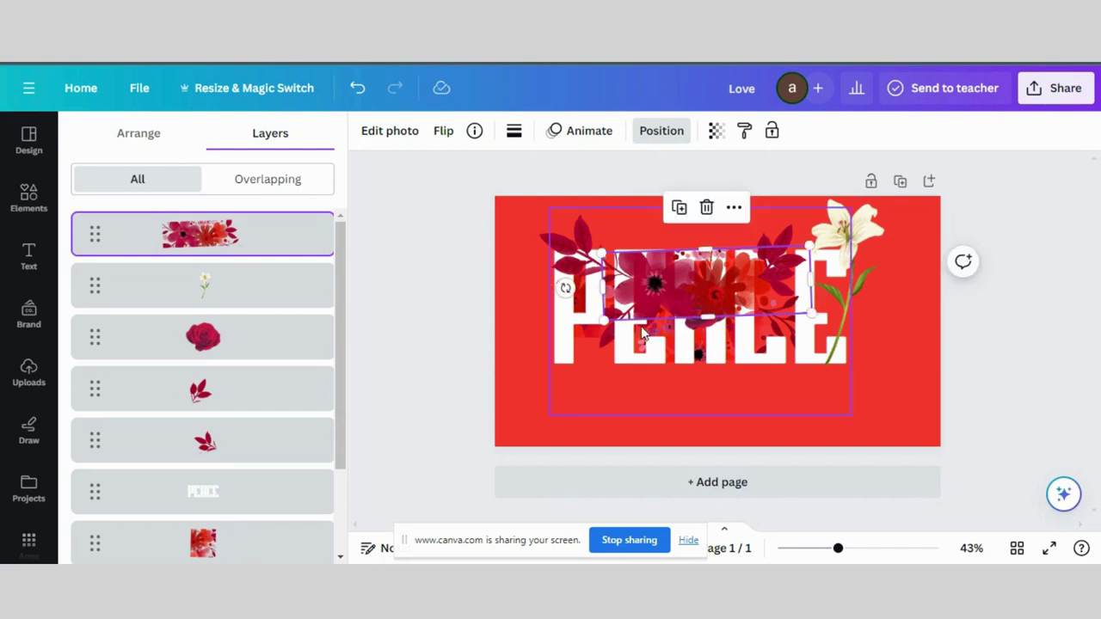
drag(706, 314, 705, 300)
drag(811, 274, 668, 262)
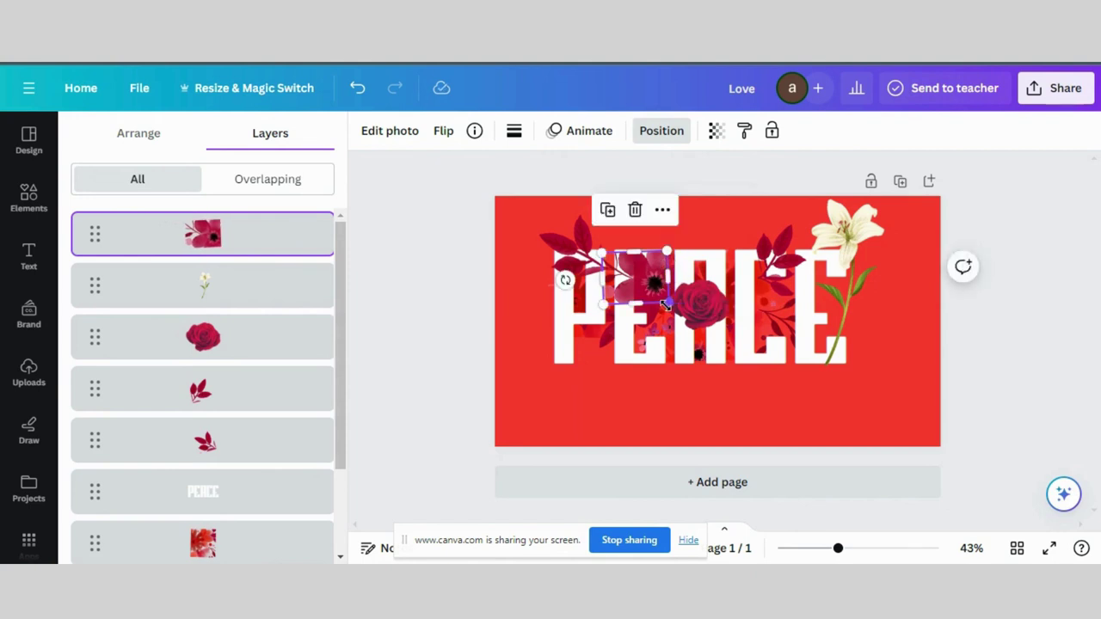
drag(639, 303, 637, 247)
- Move the rose to the right between the letters A and C and shrink it slightly
drag(698, 305, 718, 304)
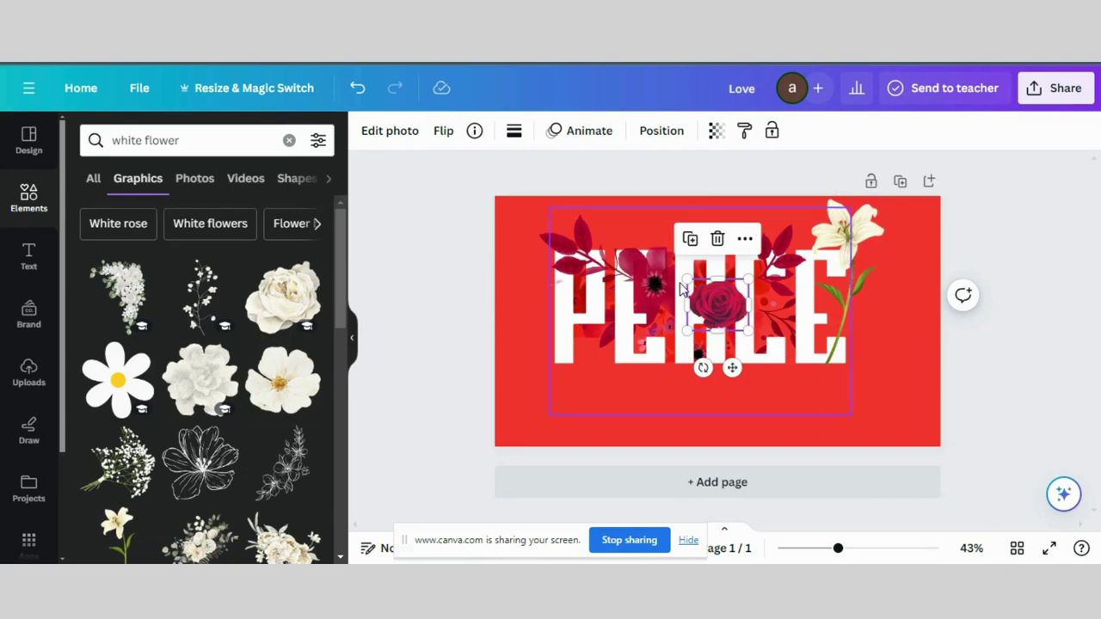
drag(686, 279, 718, 296)
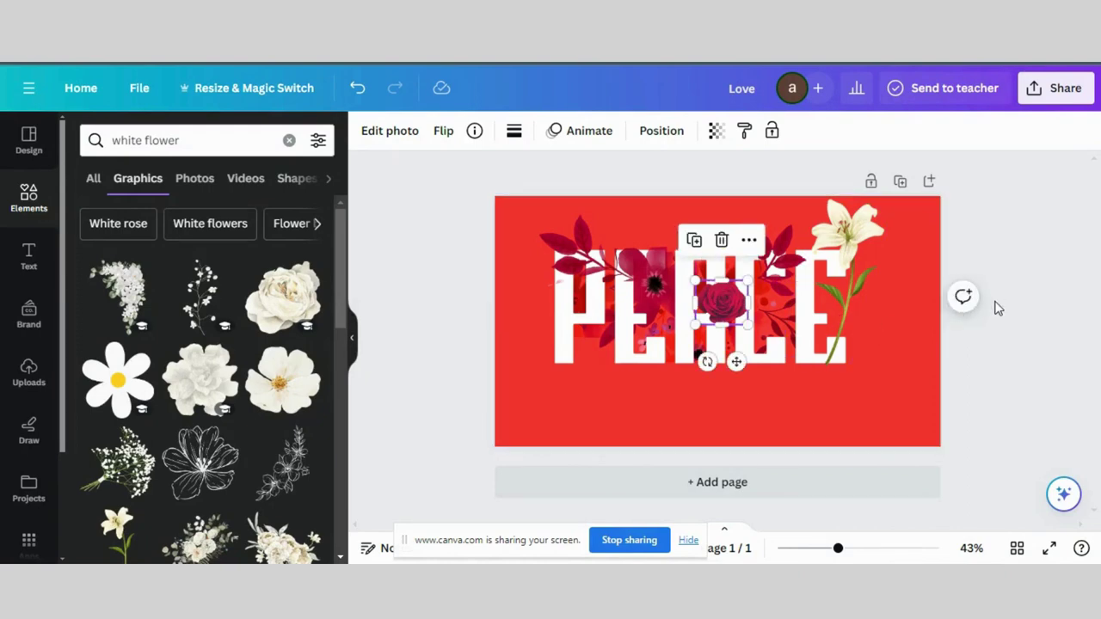
- Duplicate the main bouquet behind the text again and shift the copy down and right toward the final E
key(alt+1)
drag(338, 313, 352, 435)
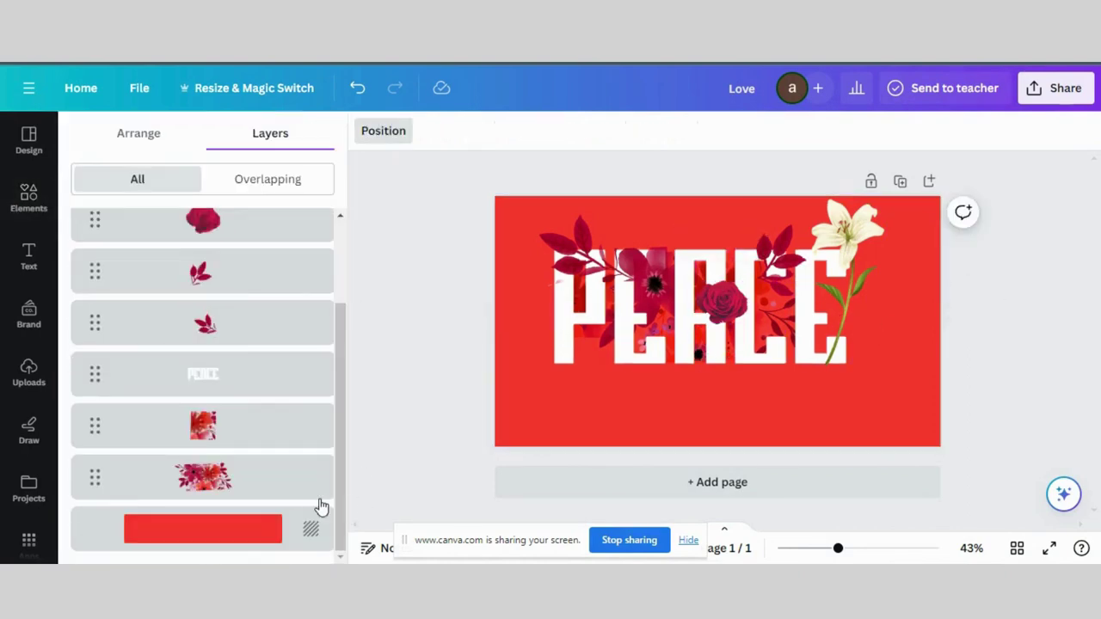
click(234, 484)
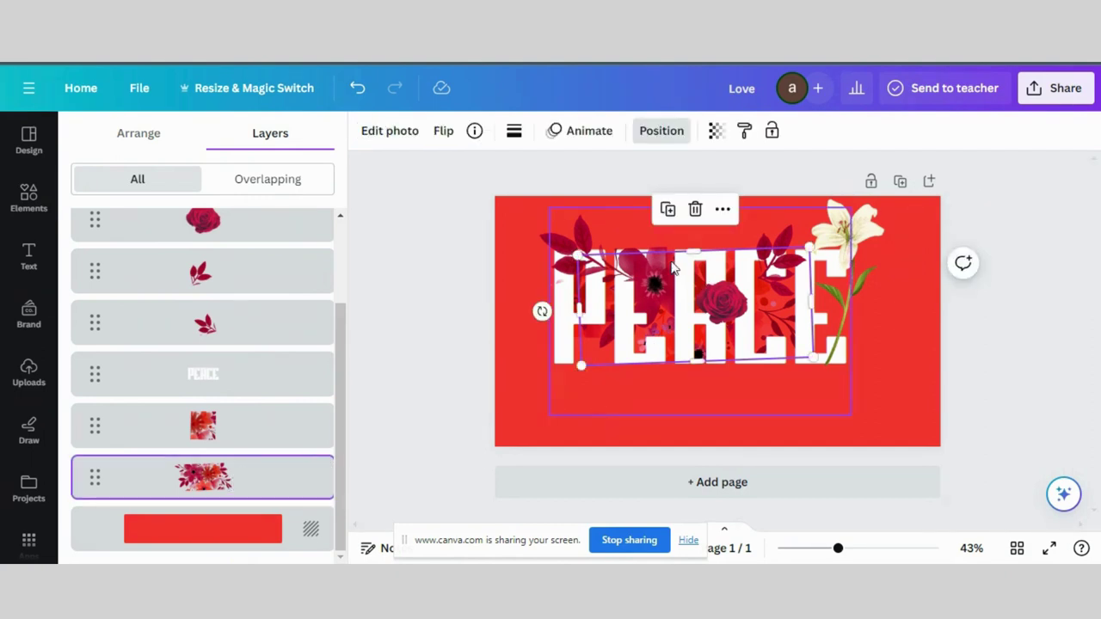
click(668, 209)
drag(705, 327, 728, 332)
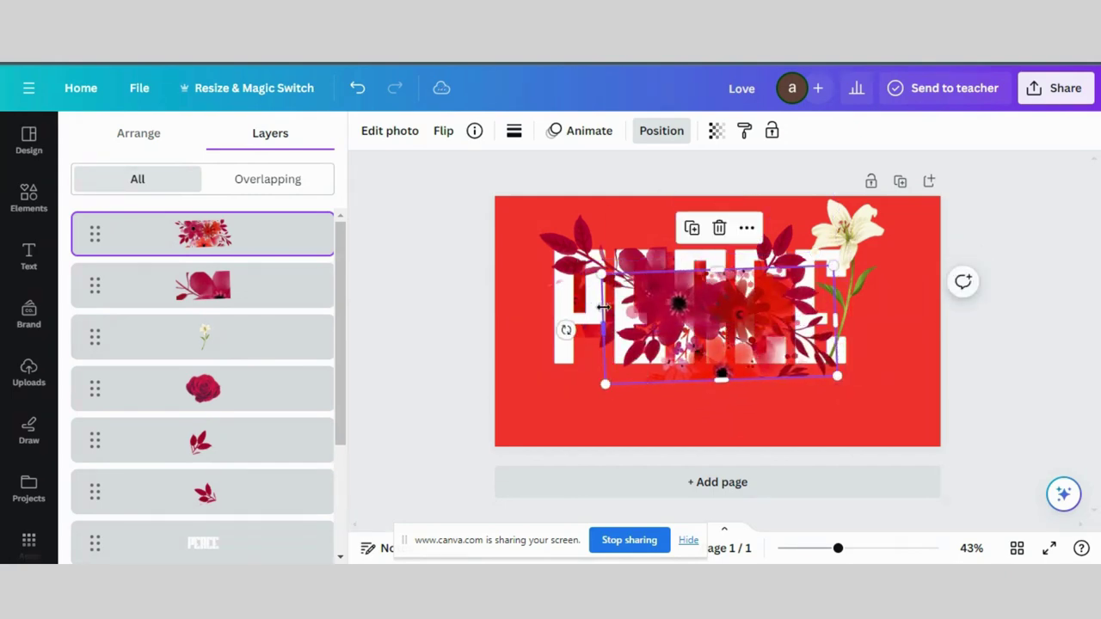
- Crop the new bouquet copy to its right-hand leaves over the final E and trim its lower edge to the letters' baseline
drag(604, 323, 785, 334)
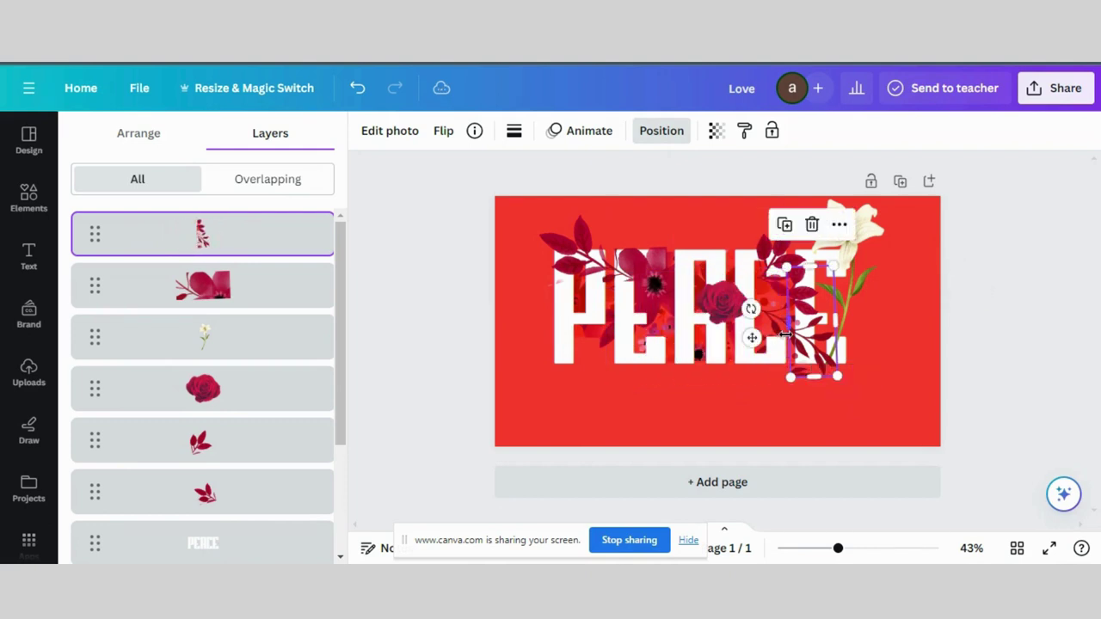
drag(810, 379, 810, 362)
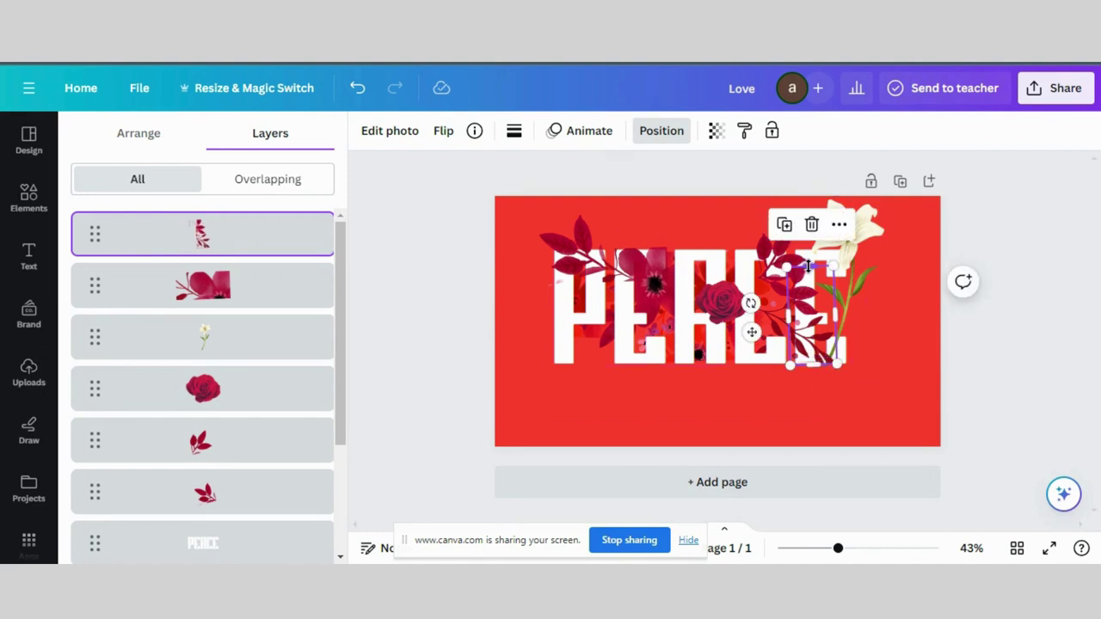
click(900, 328)
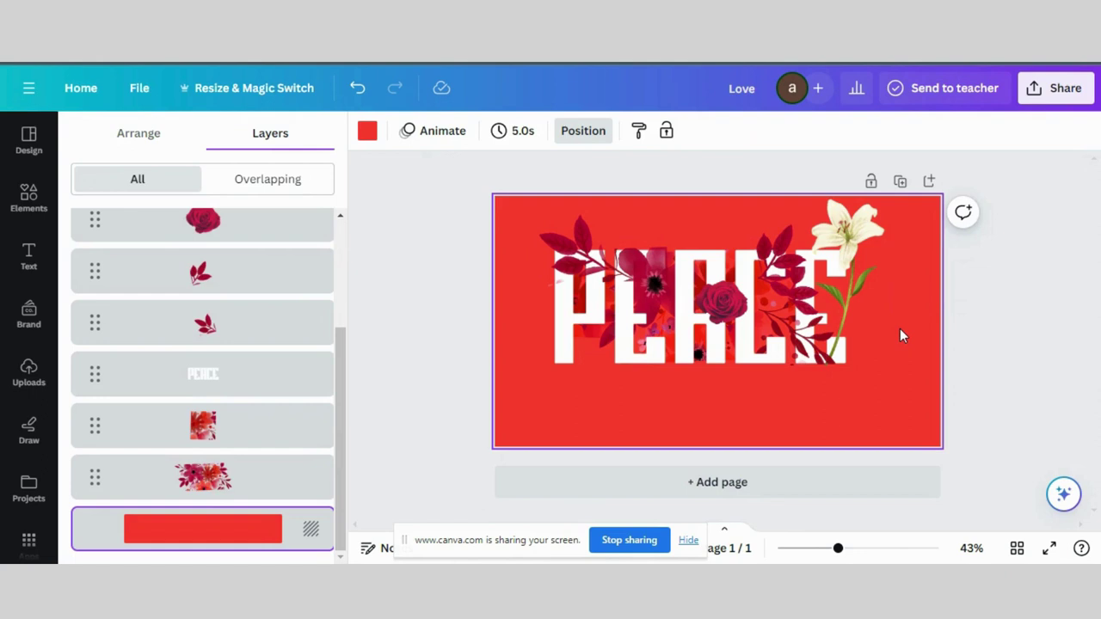
- Move the white lily slightly to the right so its stem stands beside the final E
click(850, 248)
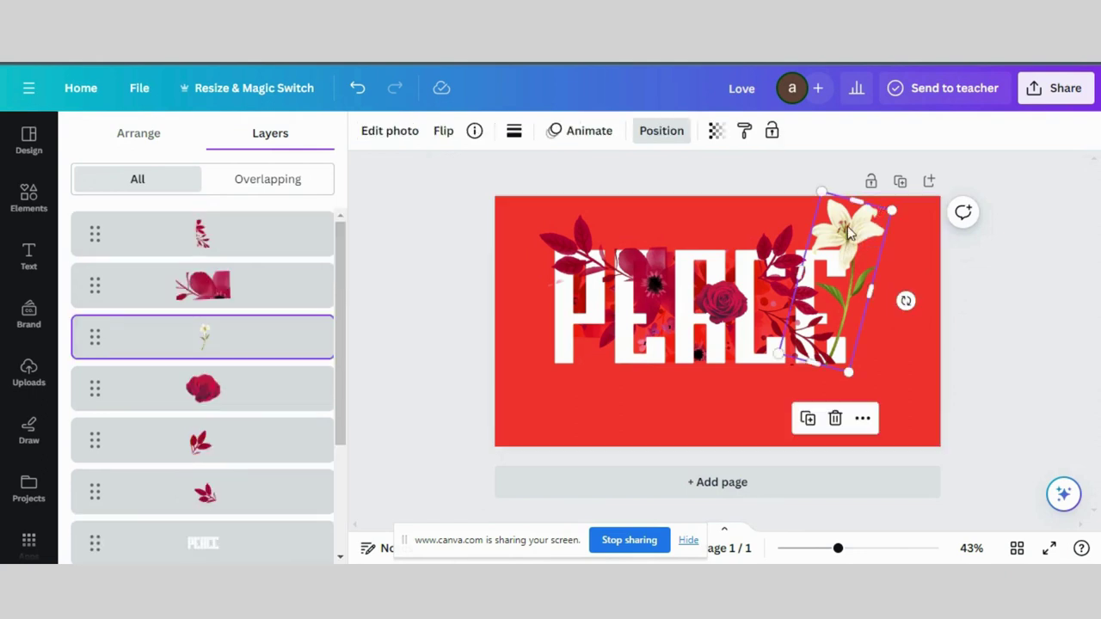
drag(849, 256, 864, 250)
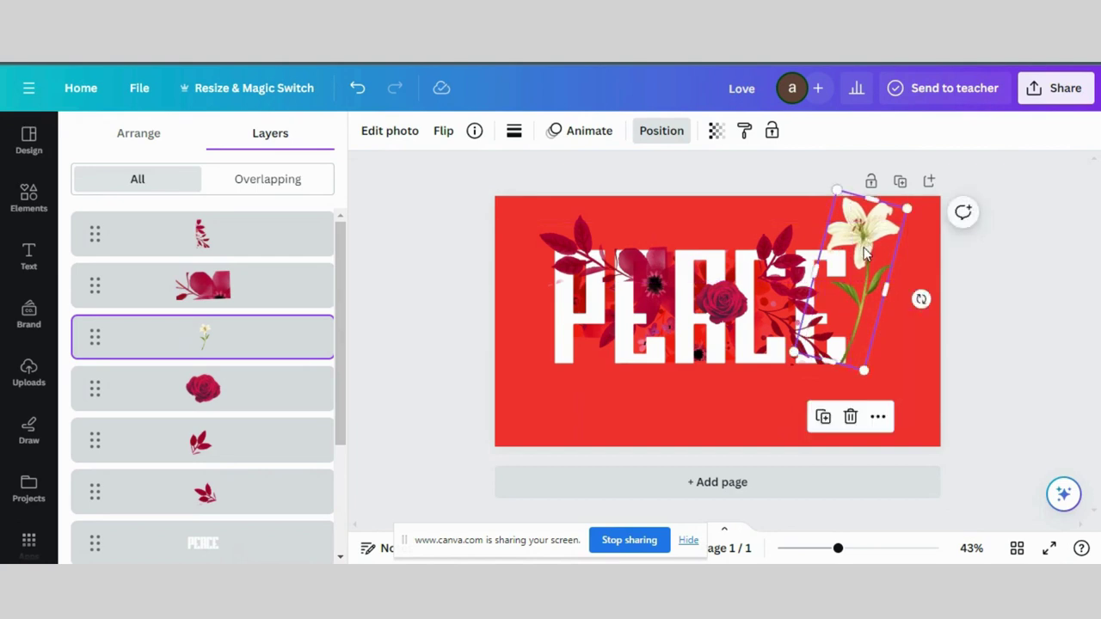
click(995, 278)
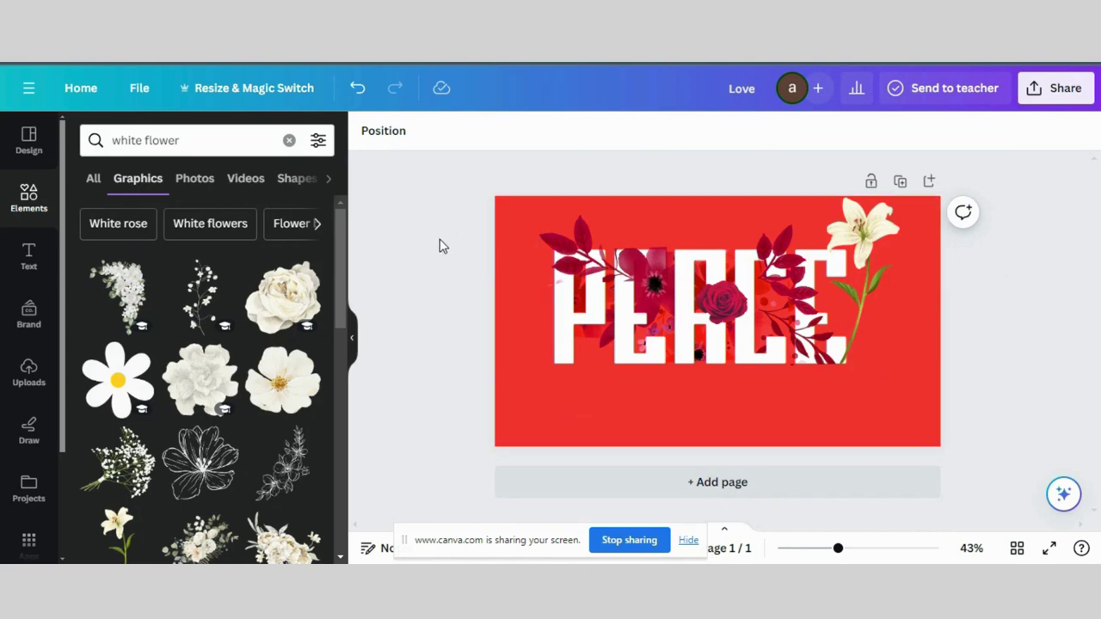
- Select the PEACE text with all its flowers and leaves and move them down slightly toward the page's vertical centre
drag(439, 238, 1048, 384)
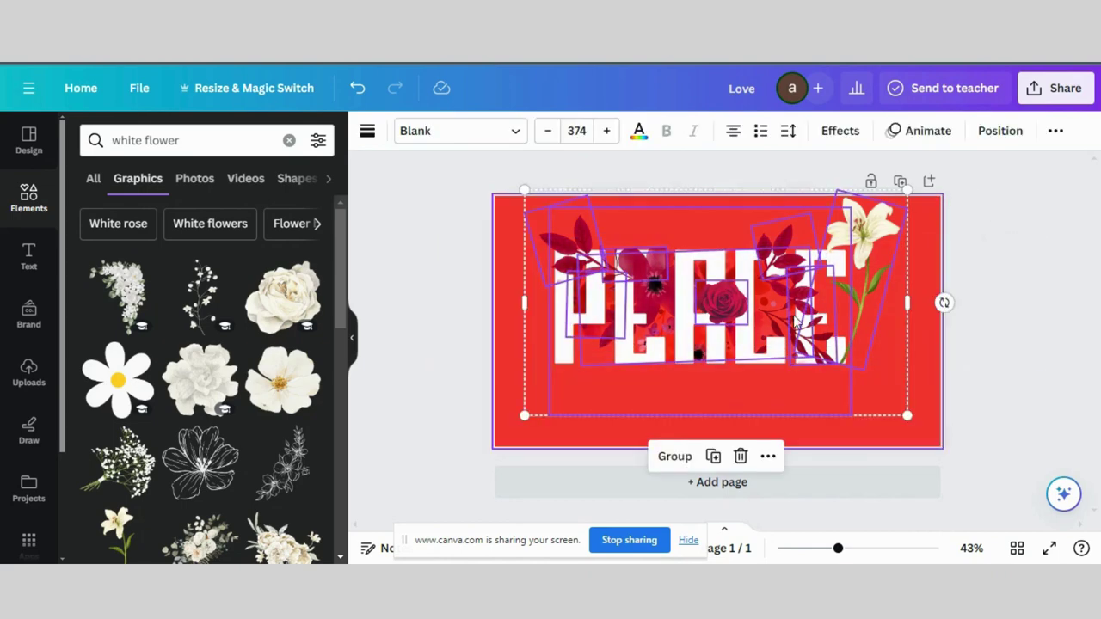
drag(713, 302, 715, 320)
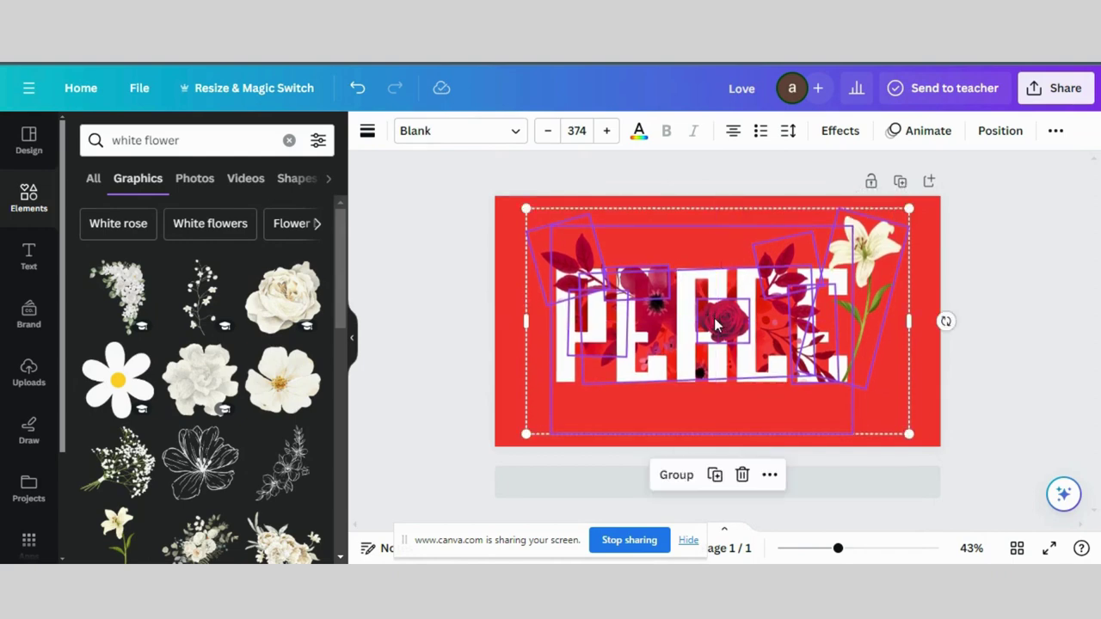
- Open the download options for the finished design
click(1054, 90)
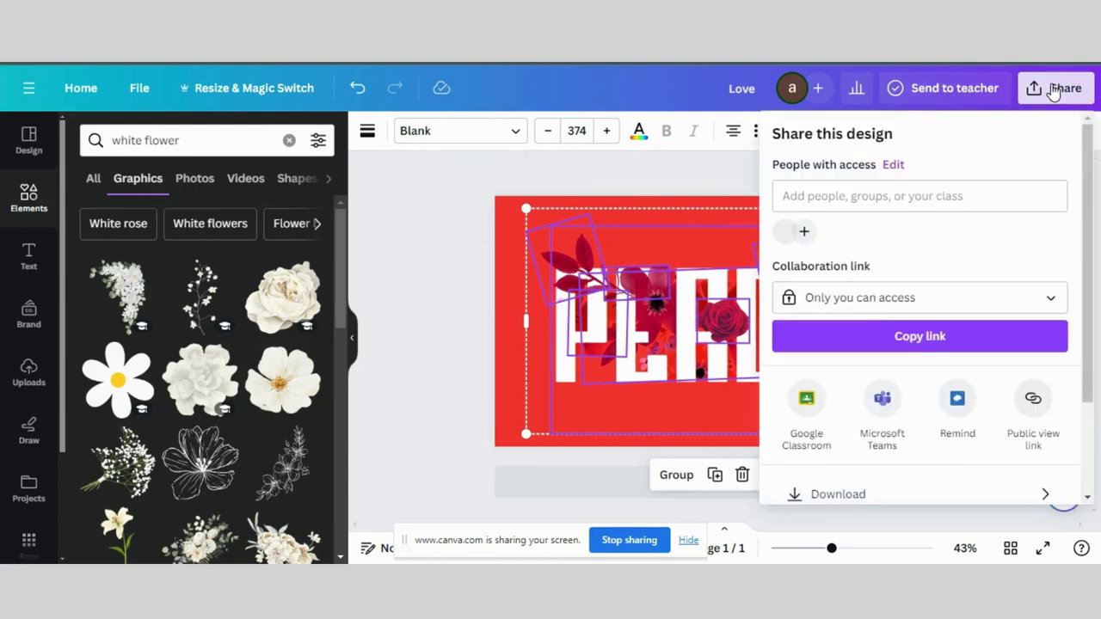
scroll(886, 359, down, 2)
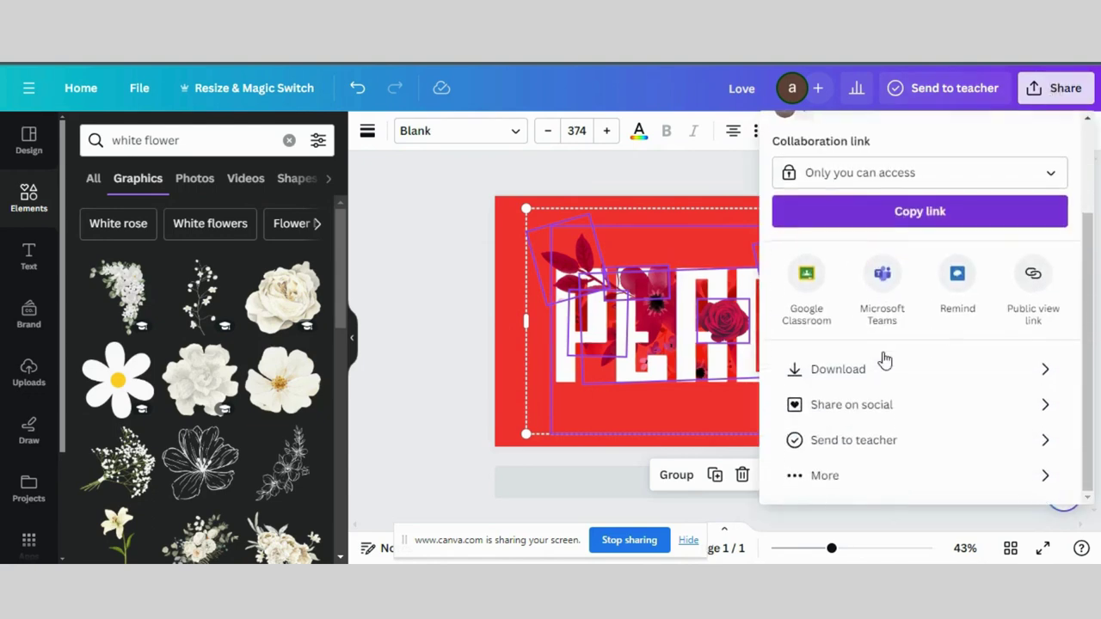
click(849, 372)
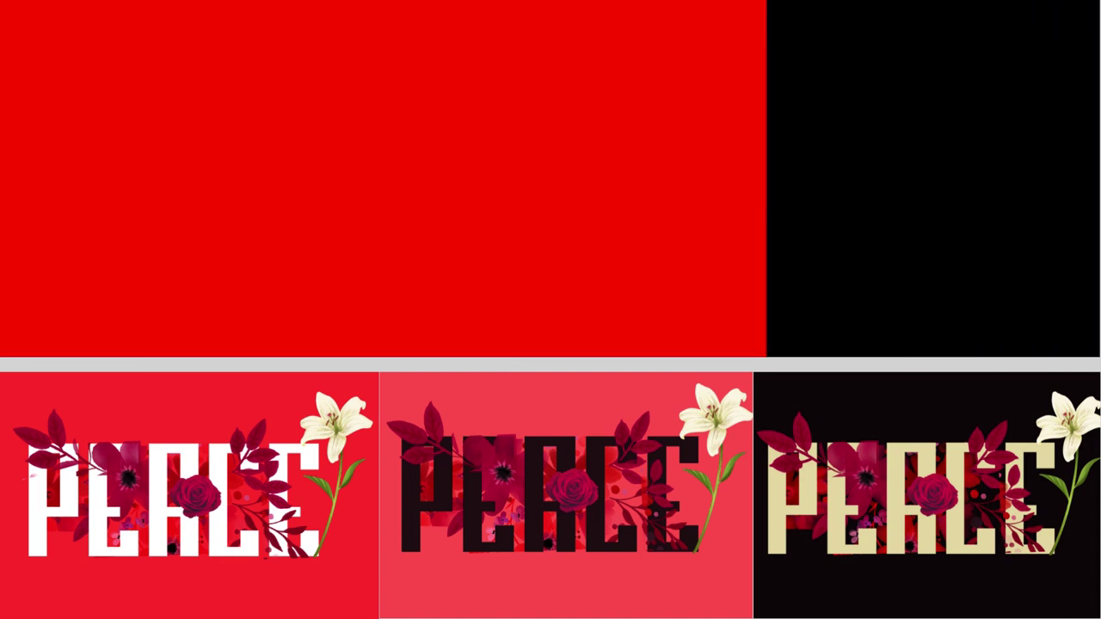